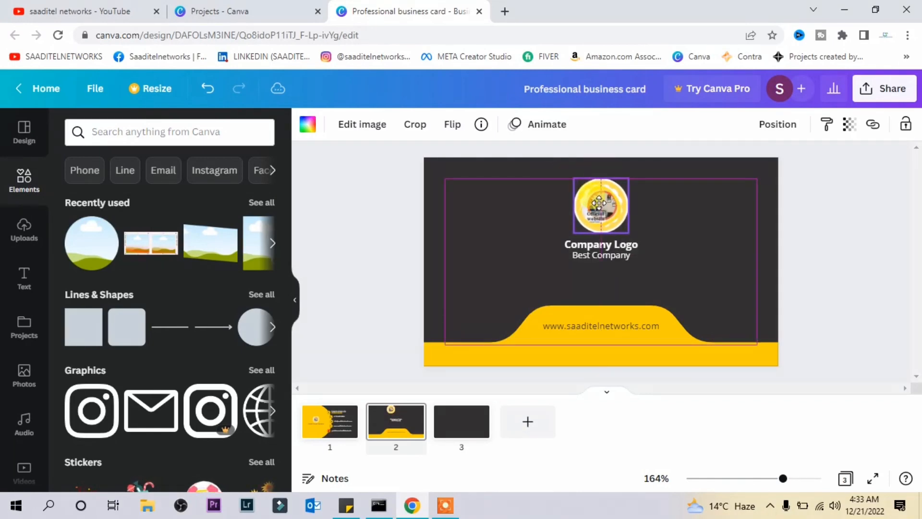
- Replace the "Best Company" line under the logo on page 2 with "SAADITELNETWORKS"
click(688, 252)
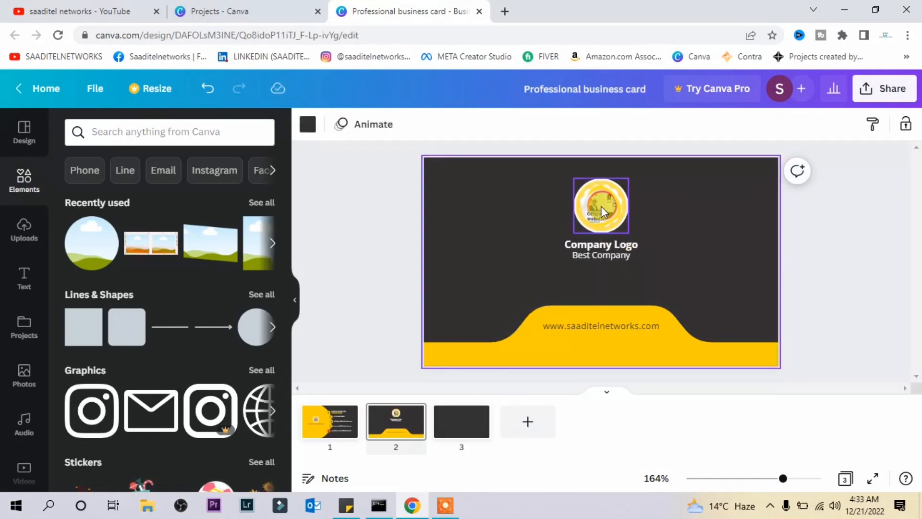
click(587, 248)
drag(571, 255, 626, 258)
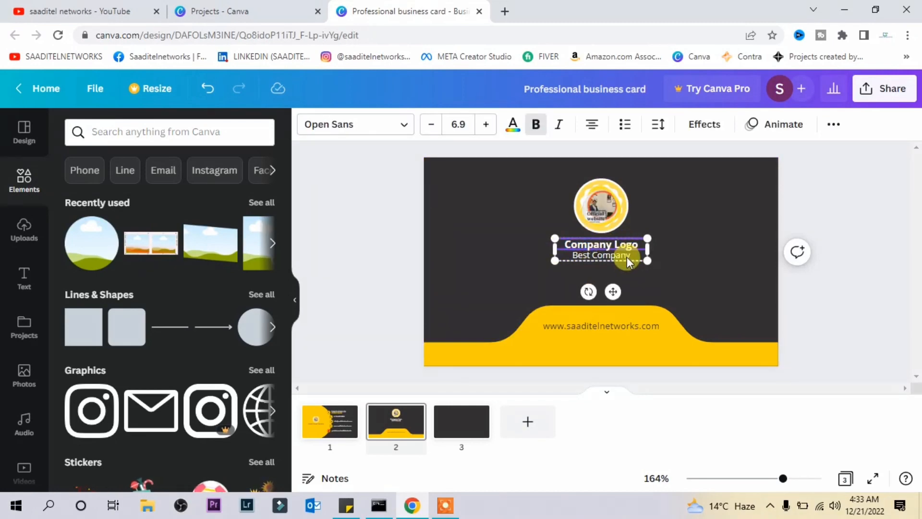
text(saad)
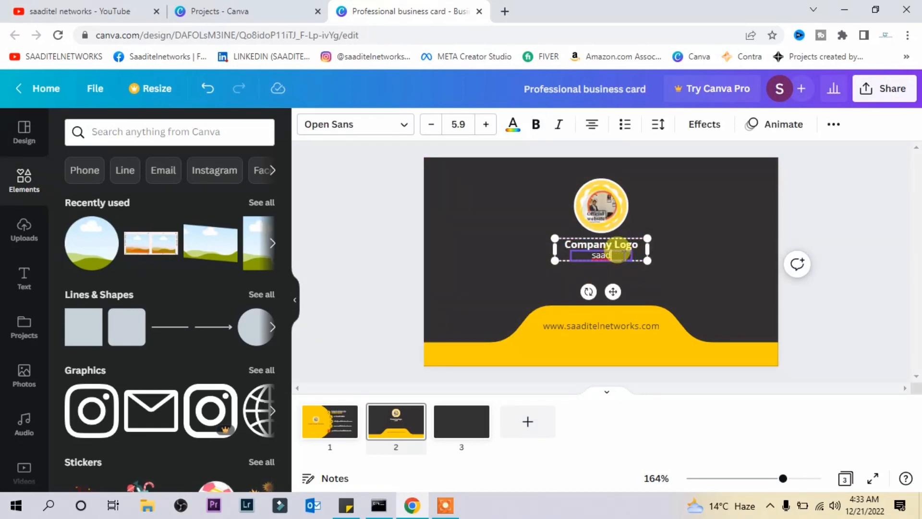
key(BackSpace)
key(Caps_Lock)
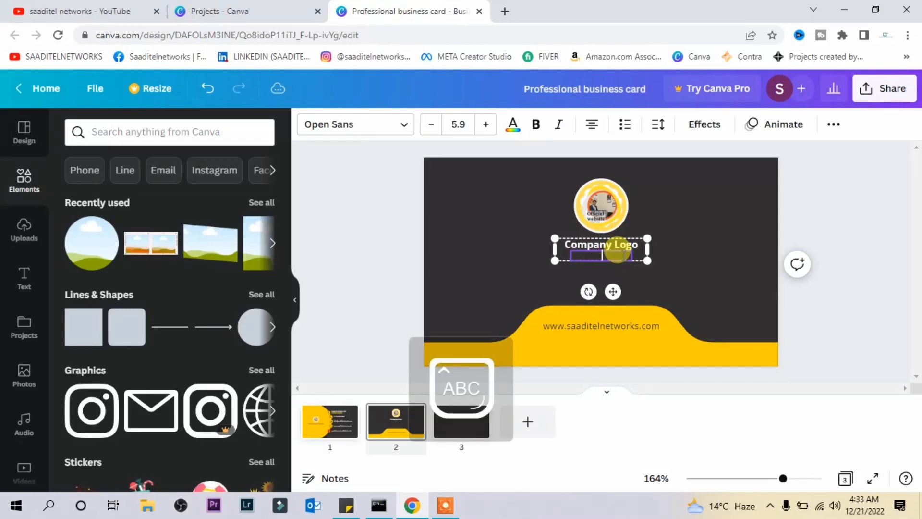
text(SAADITELNETWORKS)
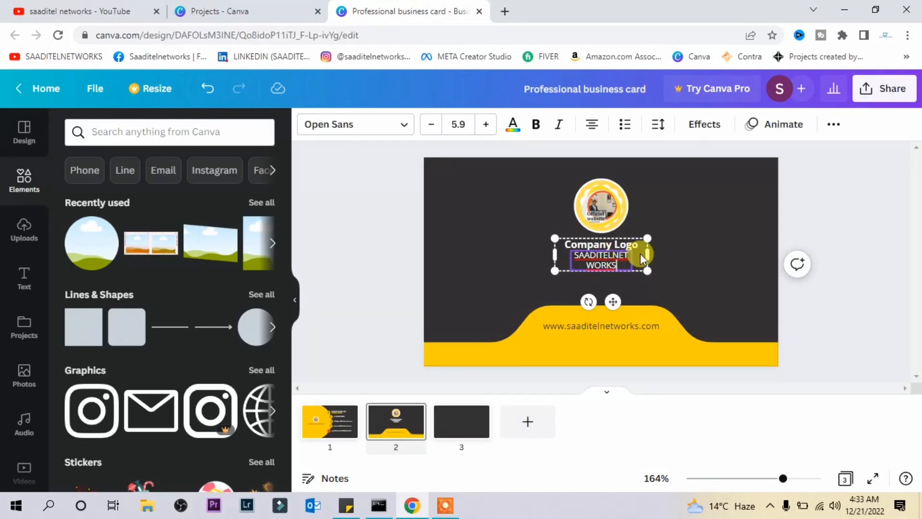
- Widen the company text box so SAADITELNETWORKS fits on one line, and center it below the logo
drag(651, 255, 692, 254)
click(716, 278)
drag(632, 247, 608, 250)
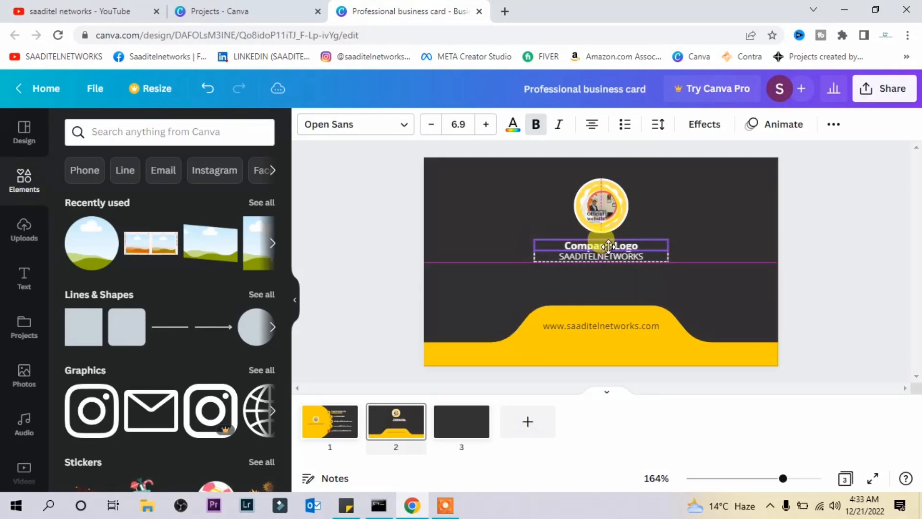
click(708, 252)
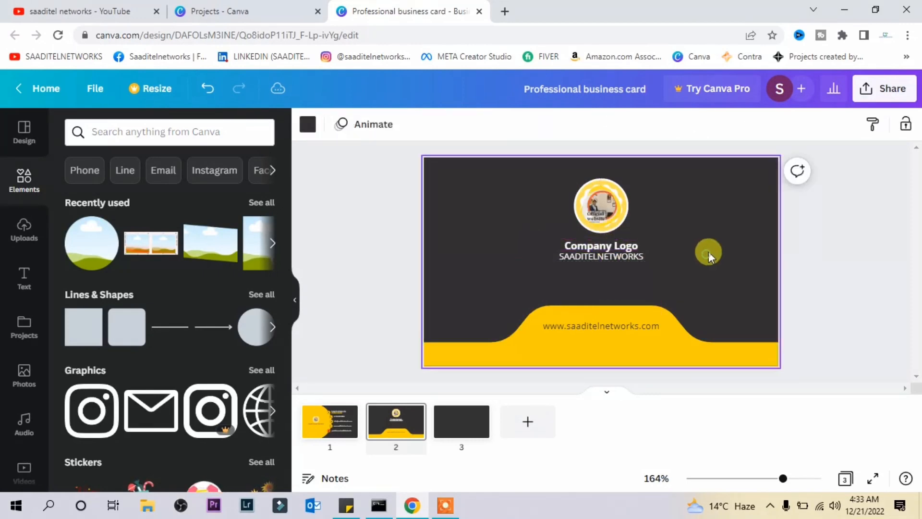
- Delete the "Company Logo" line and move the SAADITELNETWORKS text up closer to the logo
click(615, 244)
click(615, 244)
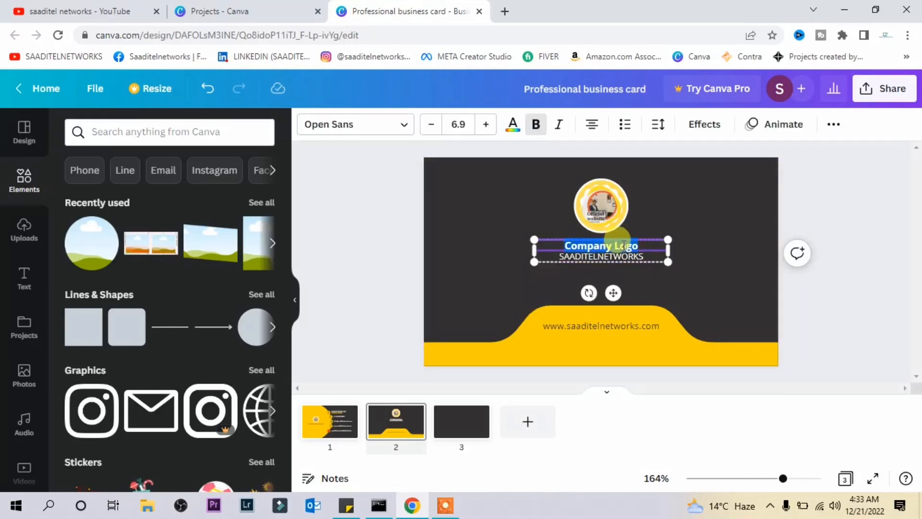
key(BackSpace)
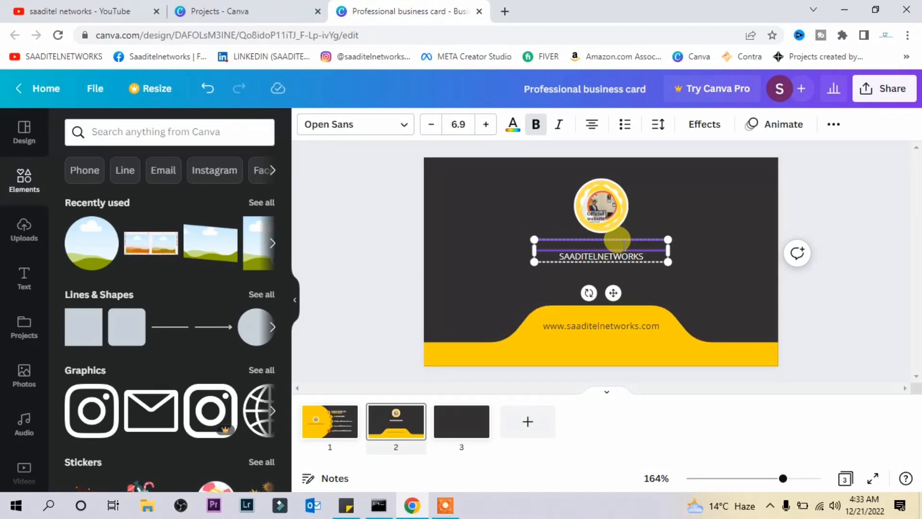
key(ctrl+b)
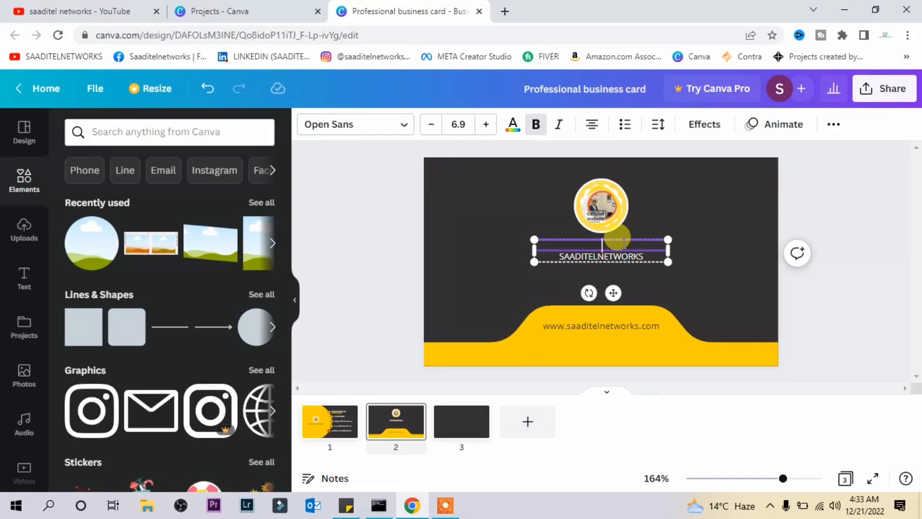
click(745, 200)
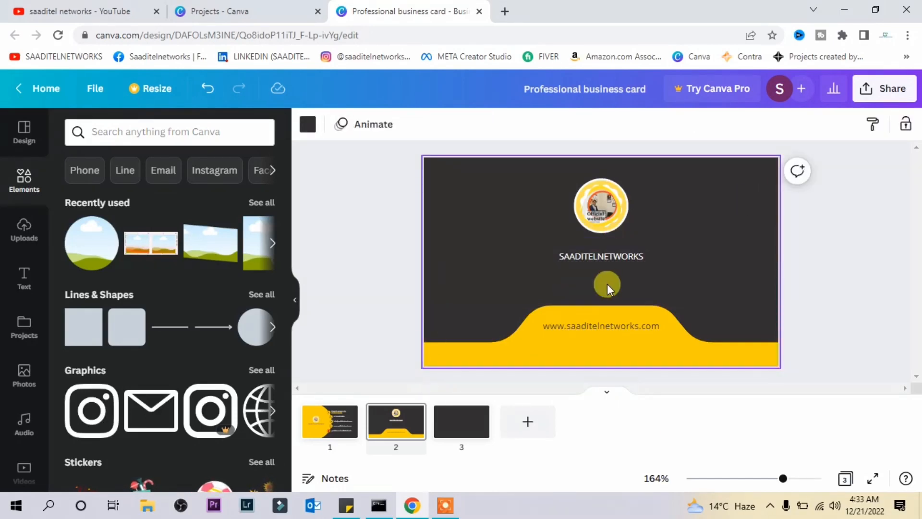
drag(610, 254, 610, 243)
click(705, 278)
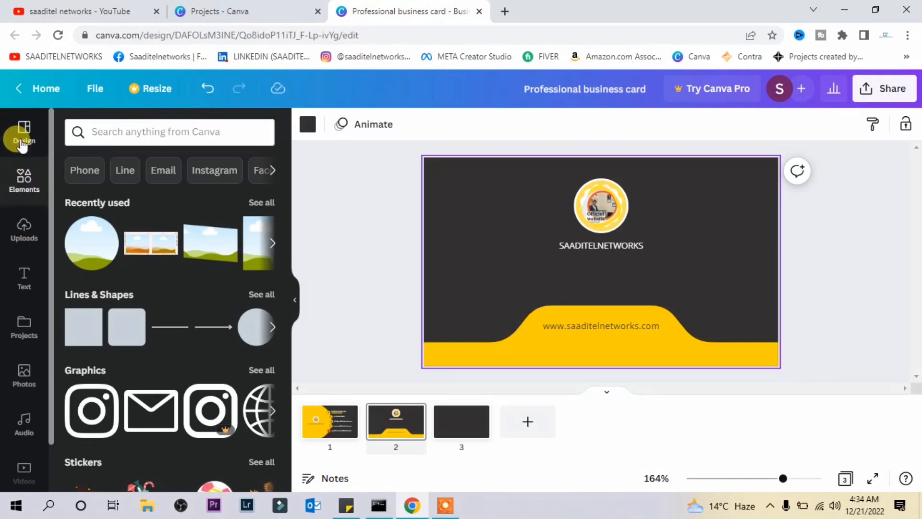
- Search the elements for "social media icons" and place a small round Facebook icon at the card's left, above the yellow band
click(113, 131)
text(soc)
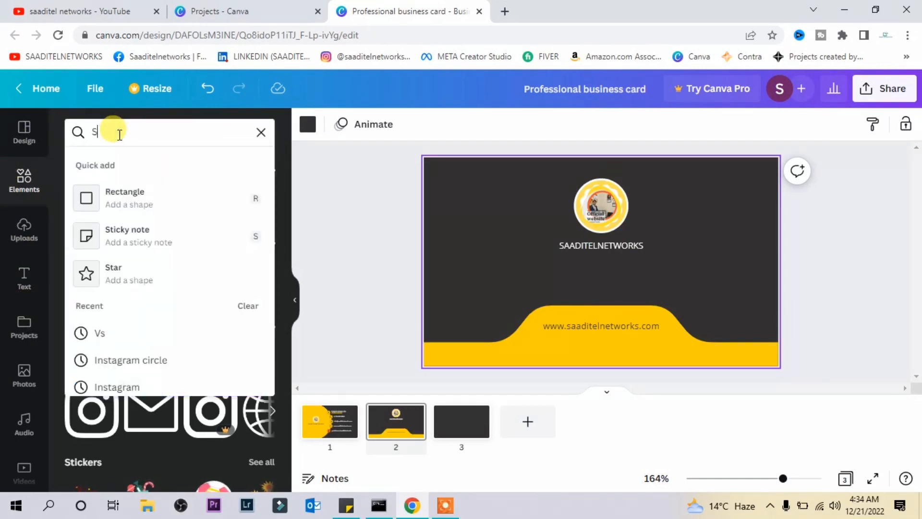
text(IA)
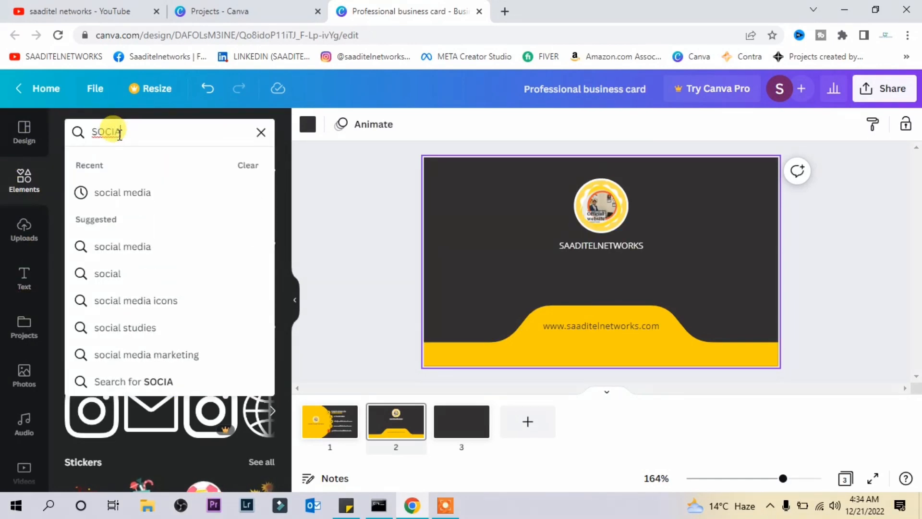
text(L MEDIA)
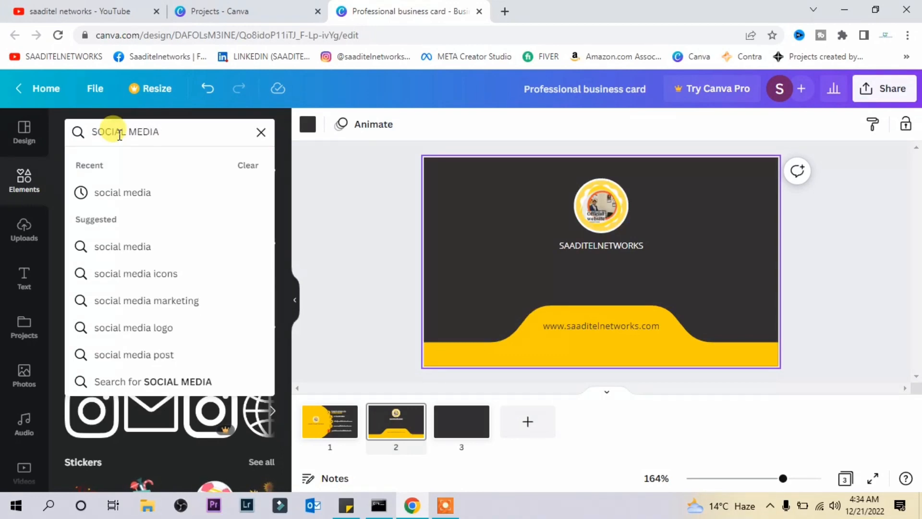
text( ICON)
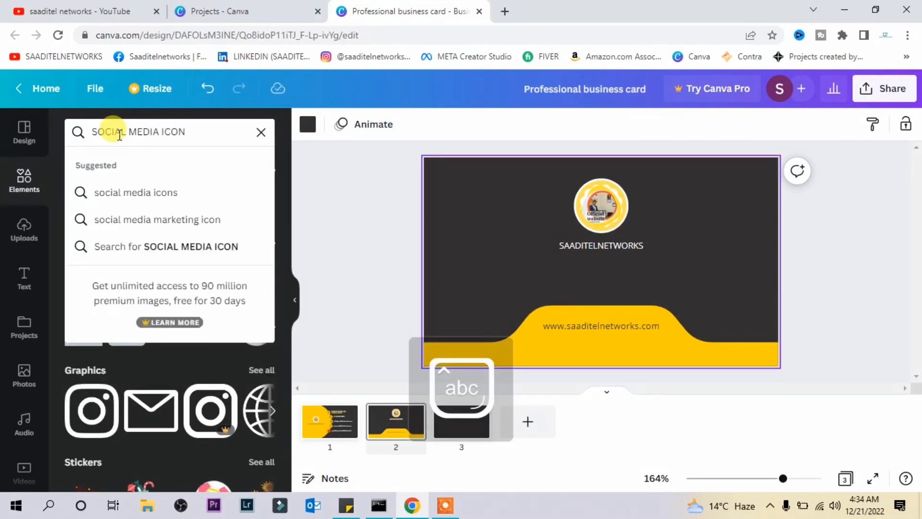
click(165, 191)
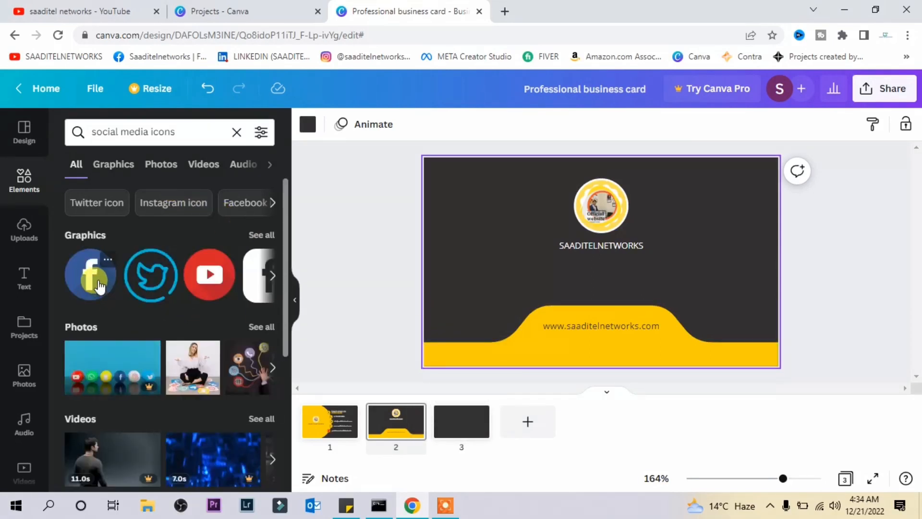
click(91, 272)
drag(560, 221, 451, 291)
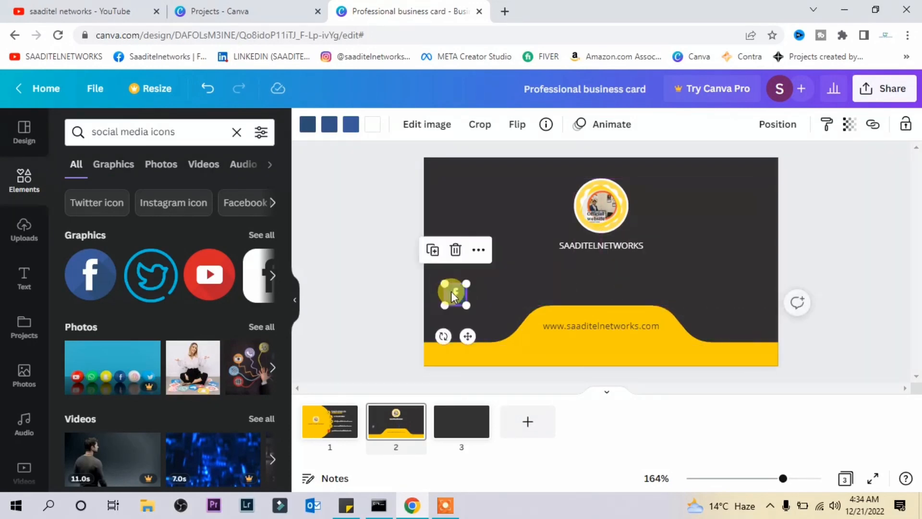
- Add the red round YouTube icon, shrink it to the Facebook icon's size and place it beside that icon
click(208, 278)
drag(644, 301, 492, 302)
click(530, 311)
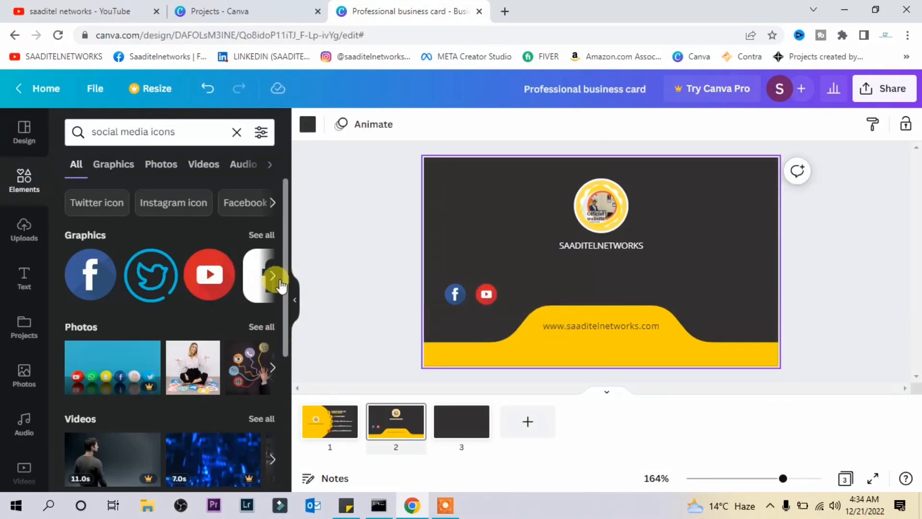
- Add the blue outlined Twitter icon, scale it to match the other icons and place it after the YouTube icon
click(153, 274)
drag(644, 303, 529, 299)
click(570, 296)
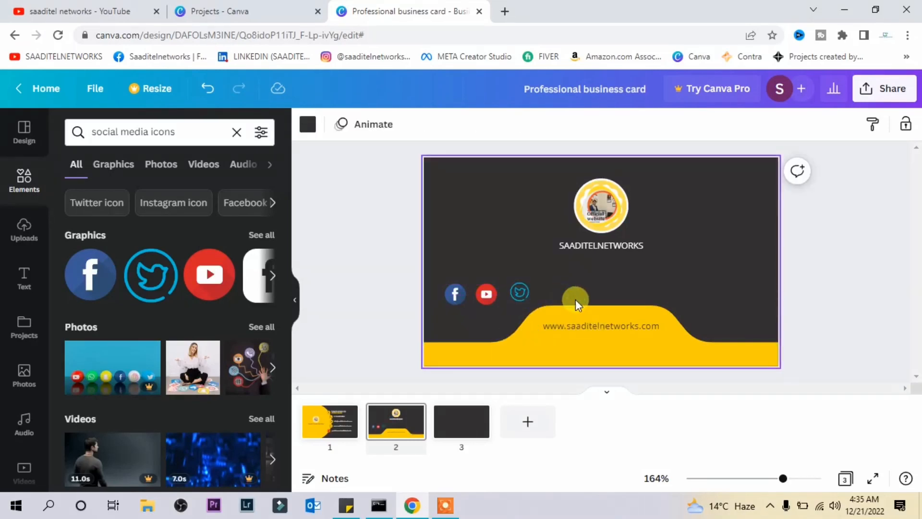
click(521, 295)
drag(529, 302, 533, 306)
click(596, 288)
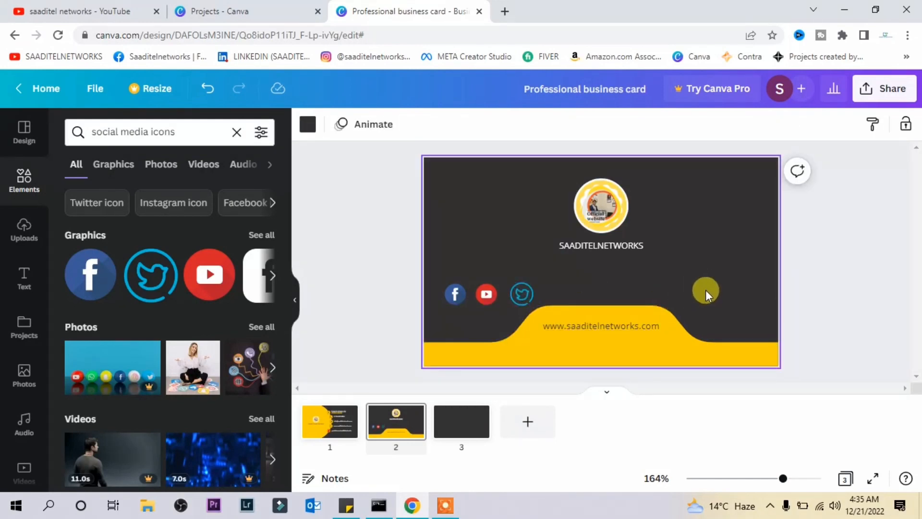
- Fine-tune the Twitter icon's size and position so the three social icons are evenly spaced in one row
click(511, 292)
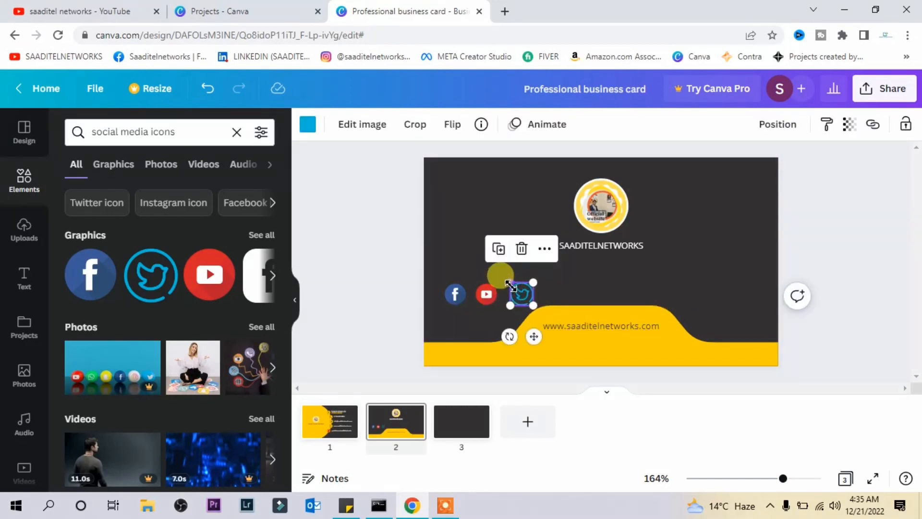
click(589, 284)
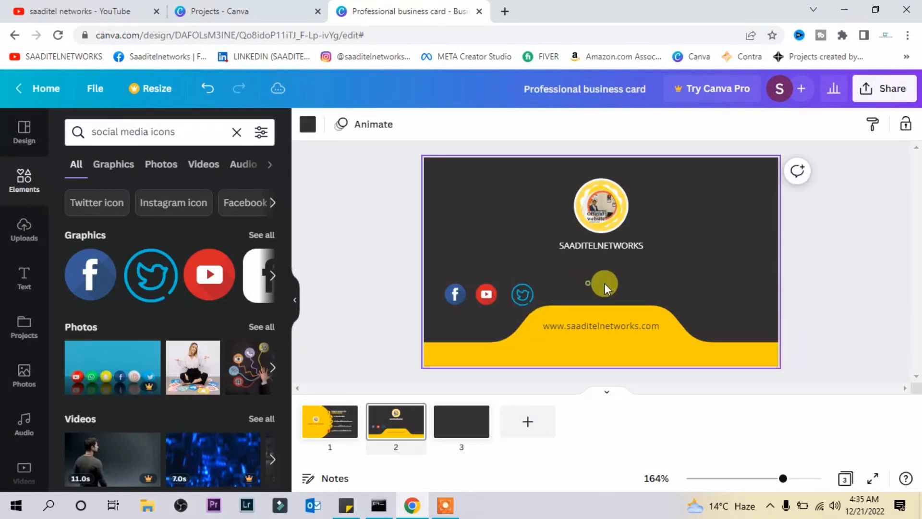
click(521, 294)
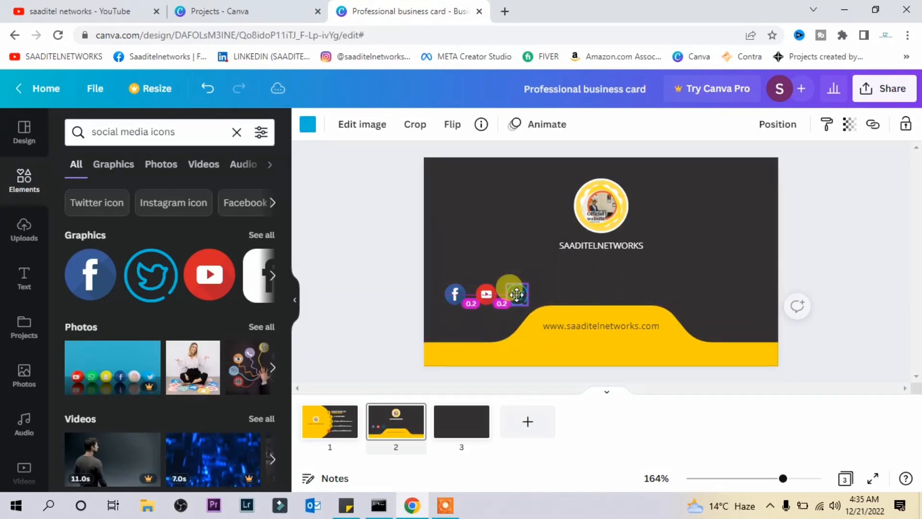
click(582, 281)
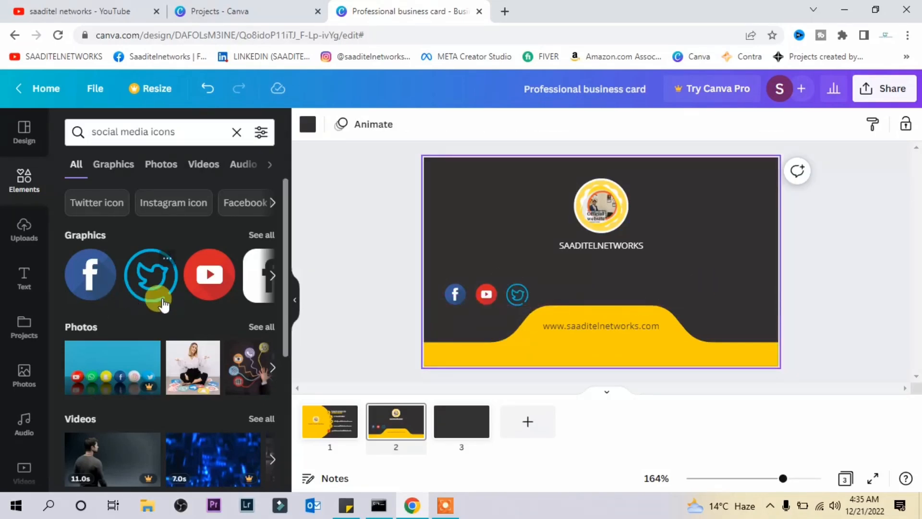
- Browse the remaining social media graphics, and search the elements for "twitch icons"
click(272, 277)
click(270, 281)
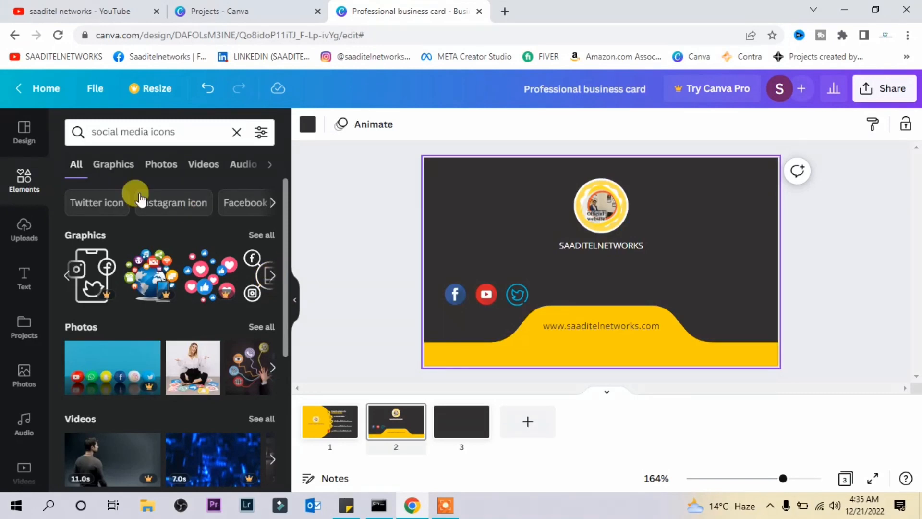
click(149, 133)
text(twit)
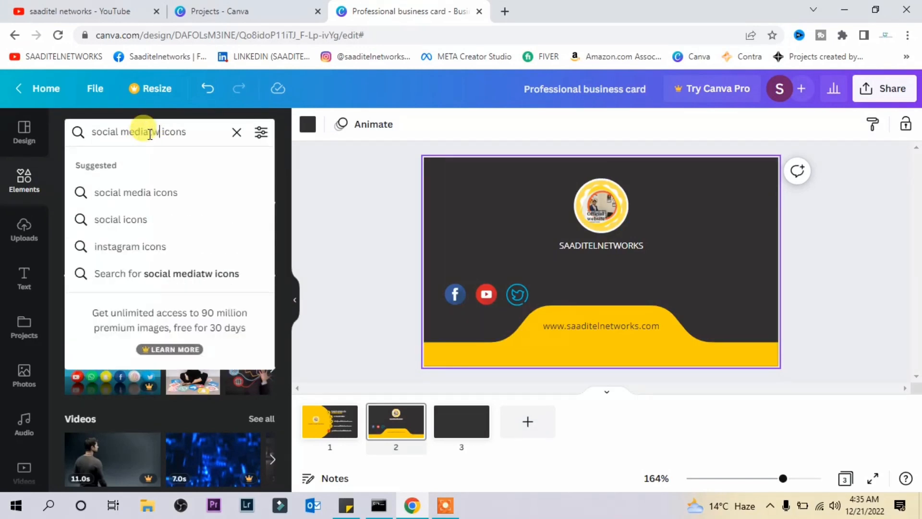
text(ch)
key(BackSpace)
key(BackSpace)
key(BackSpace)
key(BackSpace)
key(BackSpace)
key(BackSpace)
key(BackSpace)
key(BackSpace)
key(BackSpace)
key(BackSpace)
key(BackSpace)
key(BackSpace)
key(BackSpace)
key(BackSpace)
key(BackSpace)
key(BackSpace)
key(BackSpace)
key(BackSpace)
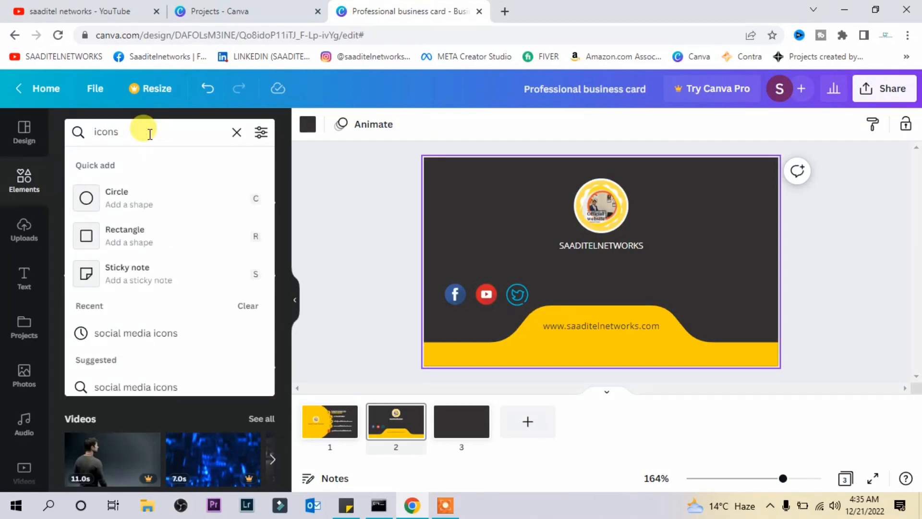
text(twitch)
key(Return)
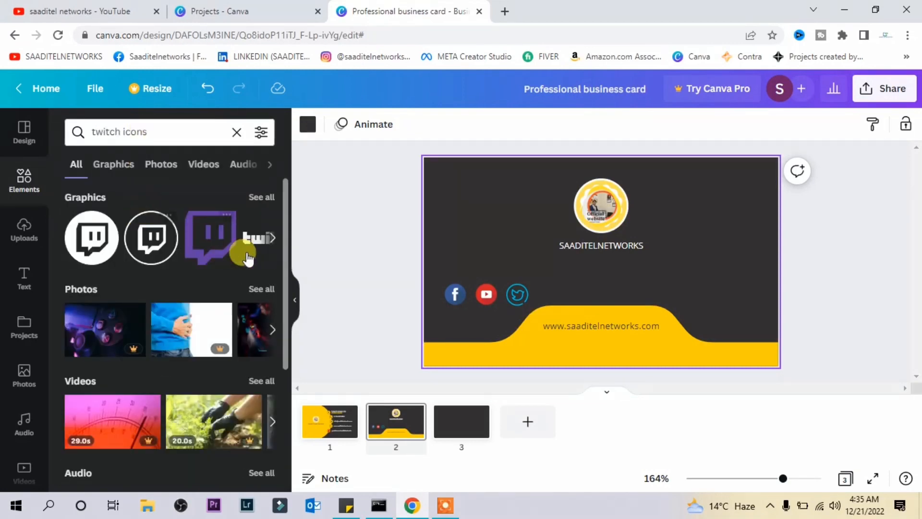
- Add the purple Twitch icon, shrink it to icon size and align it in the row after the Twitter icon
click(206, 232)
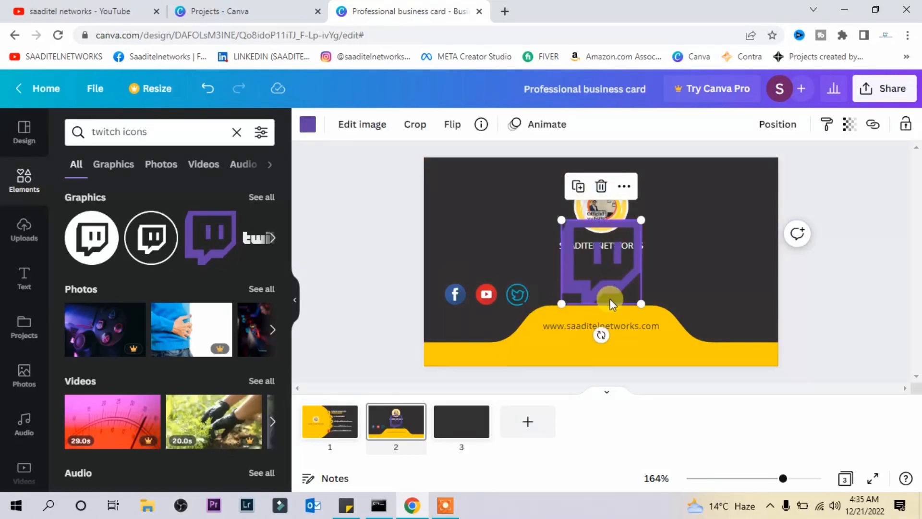
drag(642, 303, 562, 307)
click(588, 294)
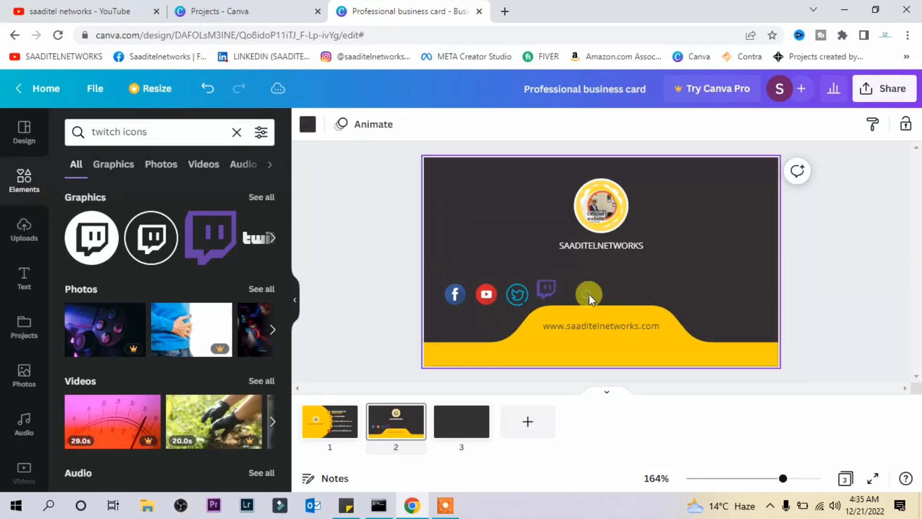
click(552, 293)
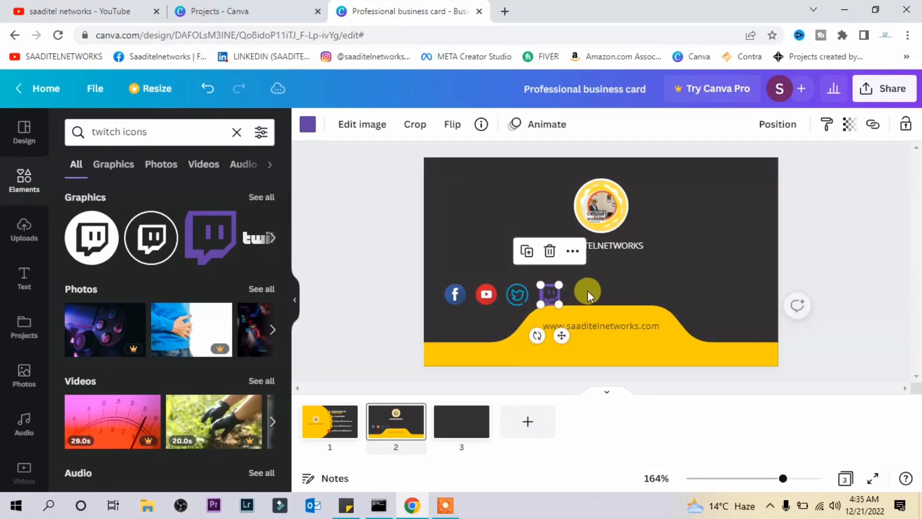
click(612, 283)
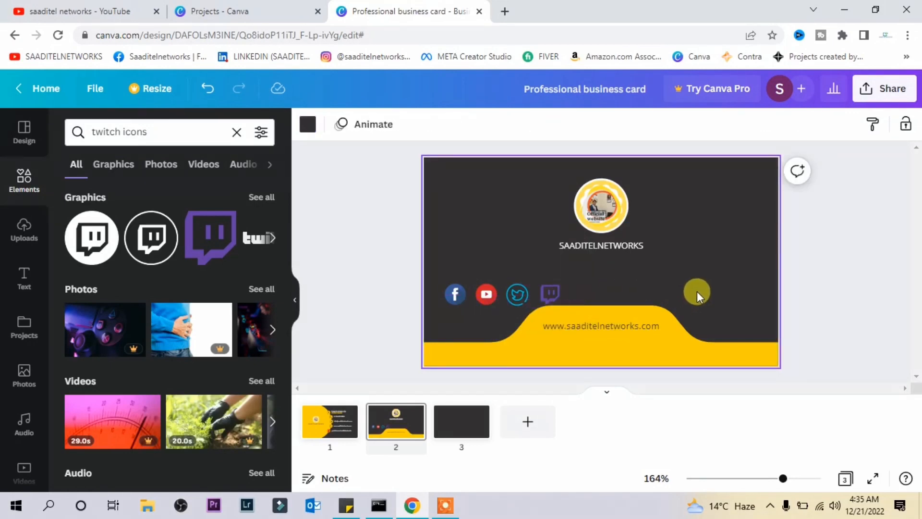
- Search the elements for "tiktok icons" and look through the graphics
double_click(107, 134)
text(tiktok)
key(Return)
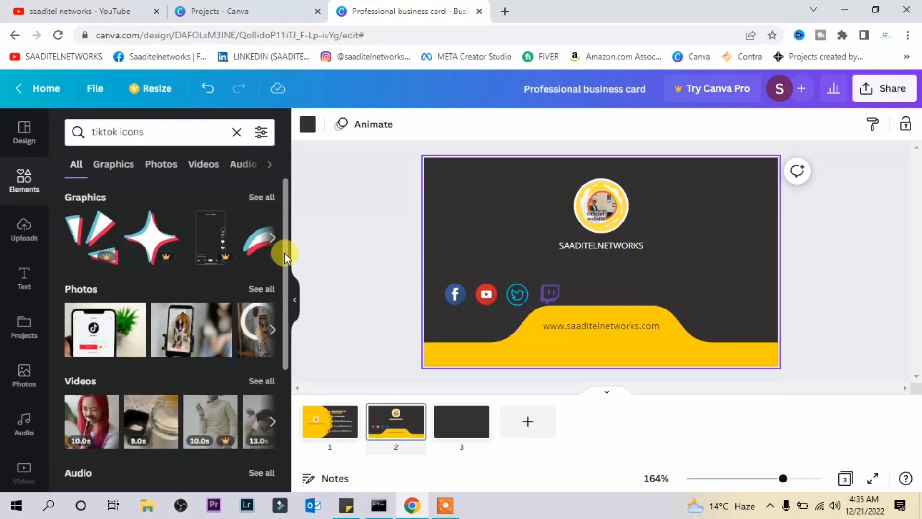
drag(285, 218, 144, 166)
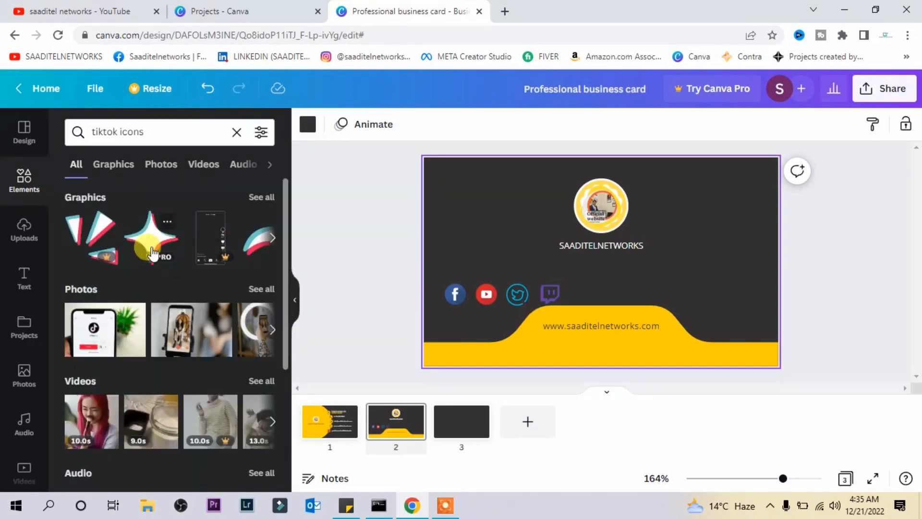
- Look through the graphics found for "tiktok icons" for a suitable TikTok logo
click(120, 168)
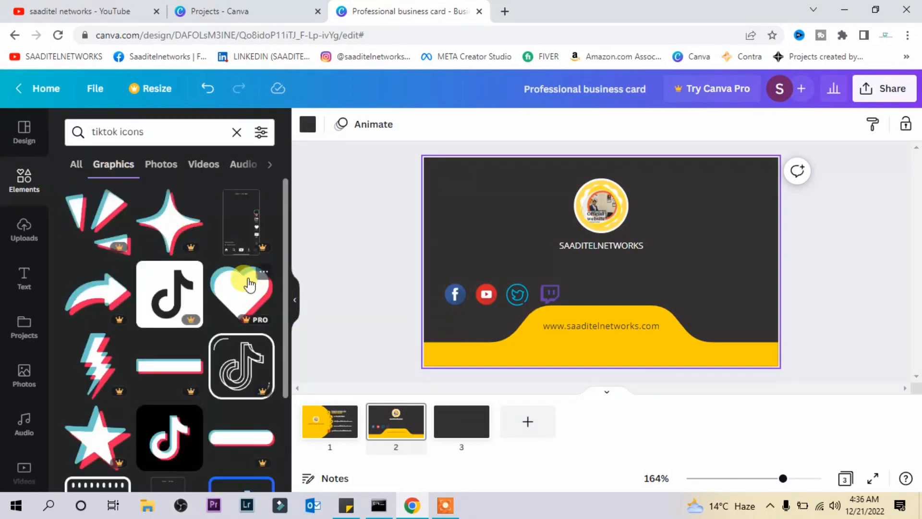
scroll(259, 297, down, 3)
scroll(191, 320, down, 3)
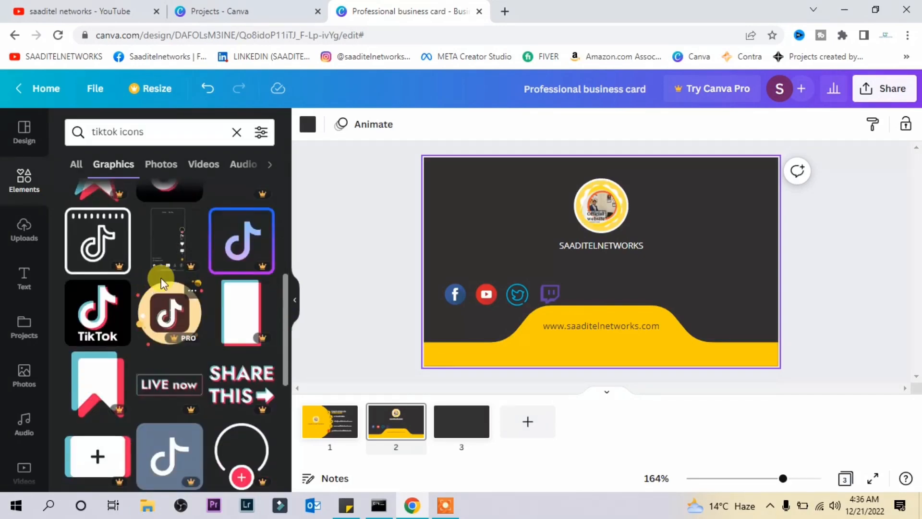
scroll(150, 274, down, 3)
scroll(153, 274, down, 3)
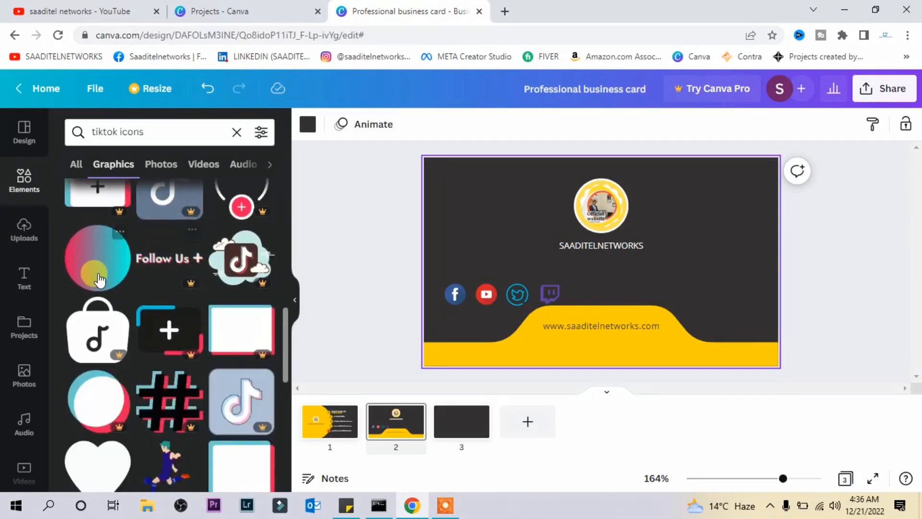
scroll(153, 287, down, 2)
scroll(153, 287, down, 8)
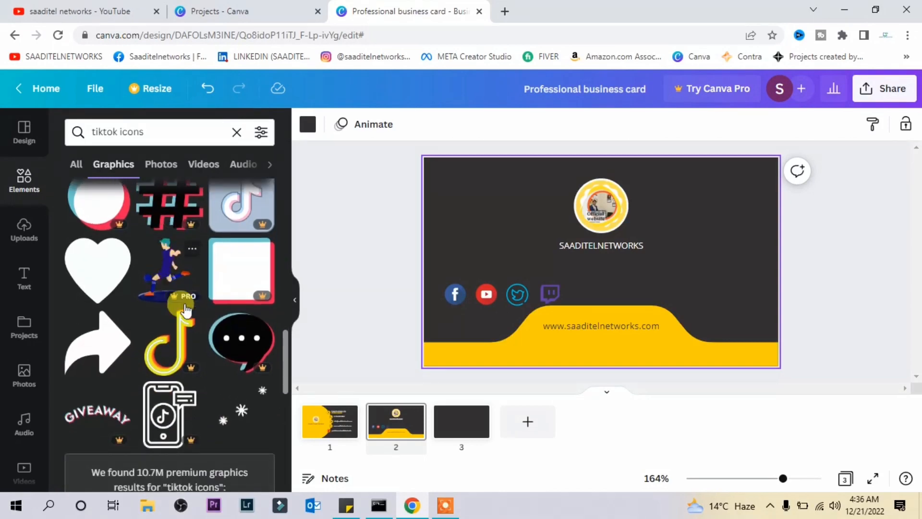
scroll(226, 319, down, 4)
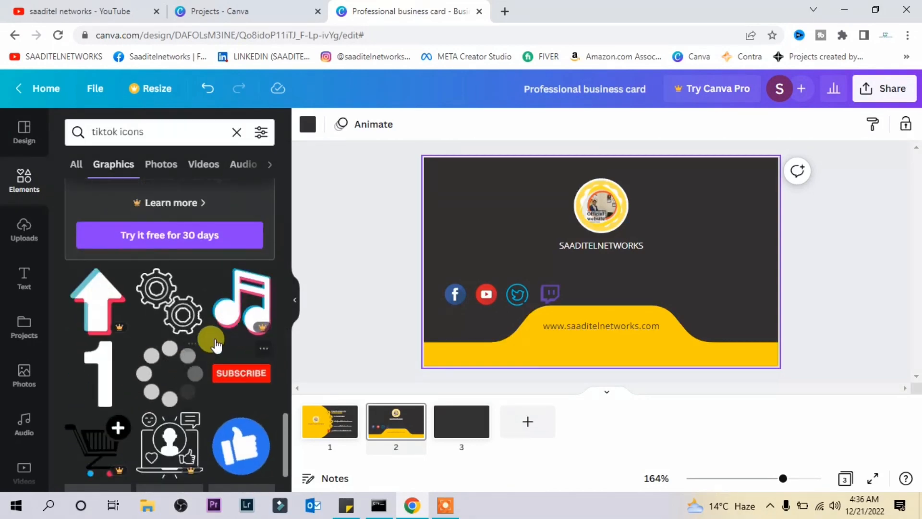
scroll(128, 309, down, 2)
scroll(132, 310, down, 6)
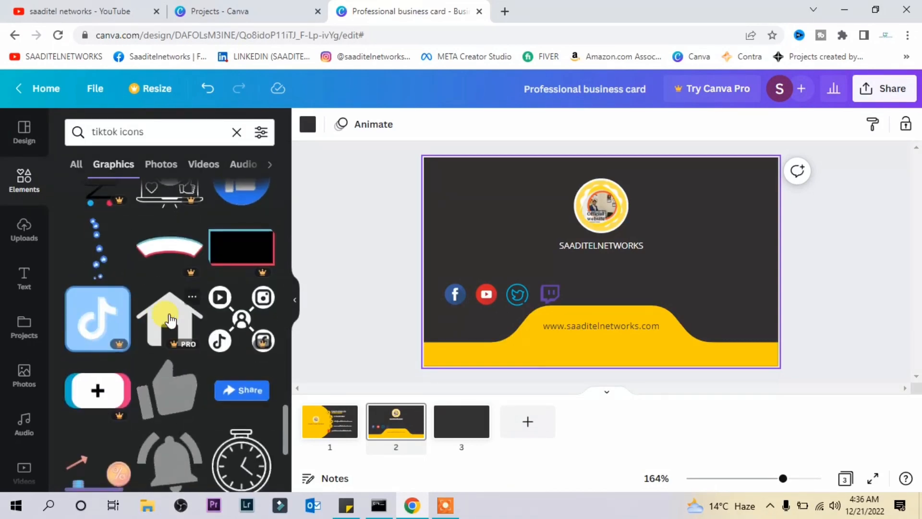
scroll(195, 295, down, 7)
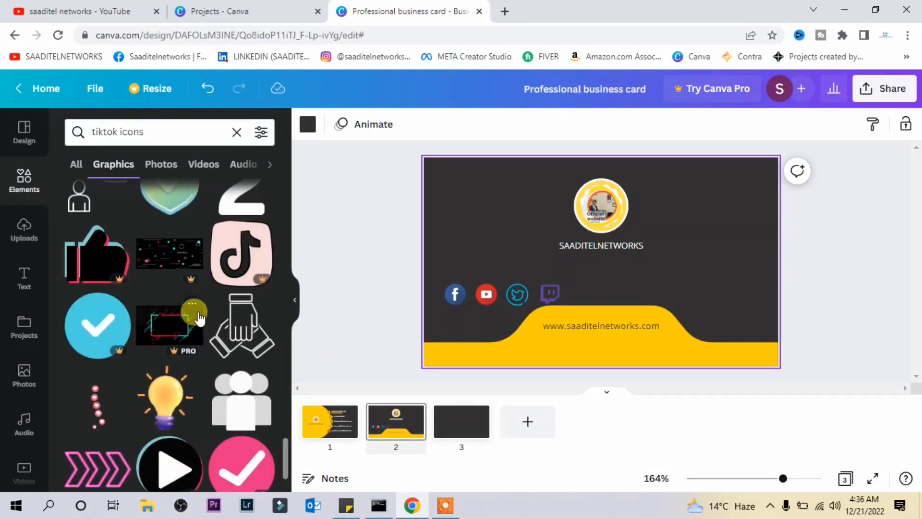
scroll(211, 302, down, 2)
scroll(182, 308, up, 6)
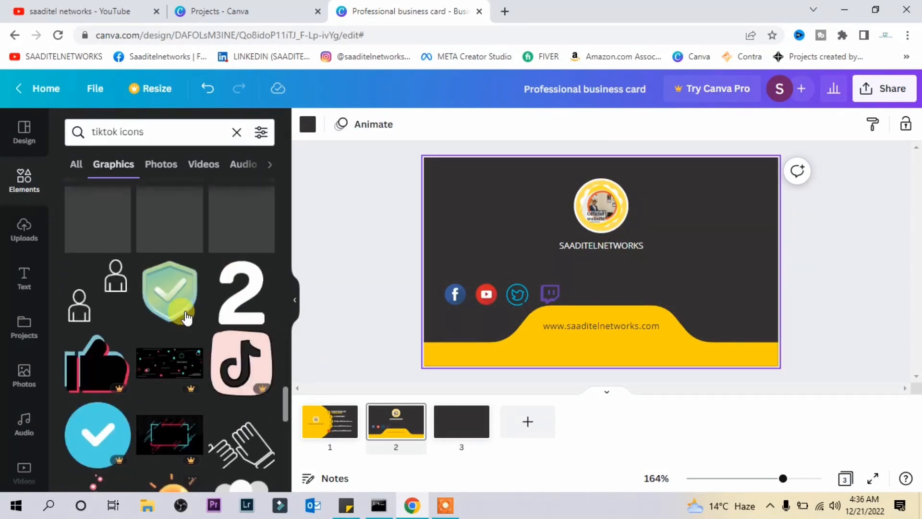
- Search the graphics for "tiktok", add the black TikTok logo to page 2 and shrink it beside the round company logo
click(152, 130)
text(tiktok)
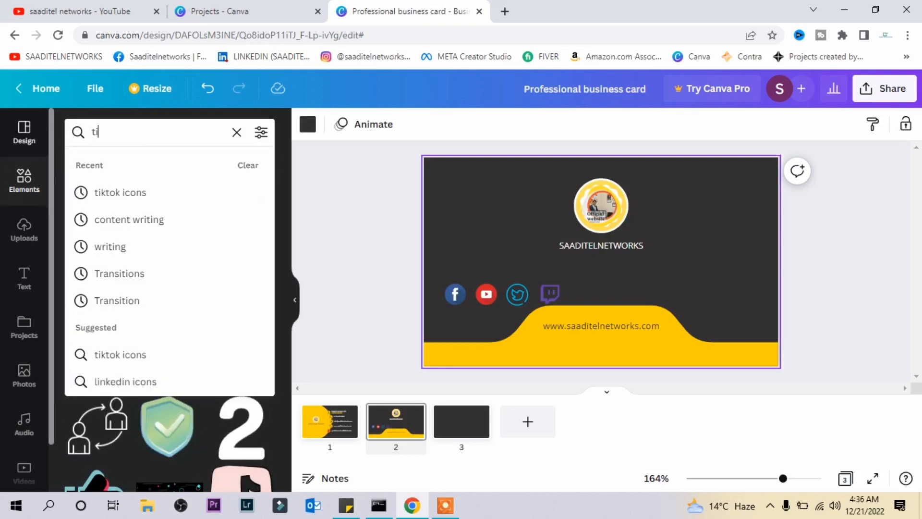
key(Return)
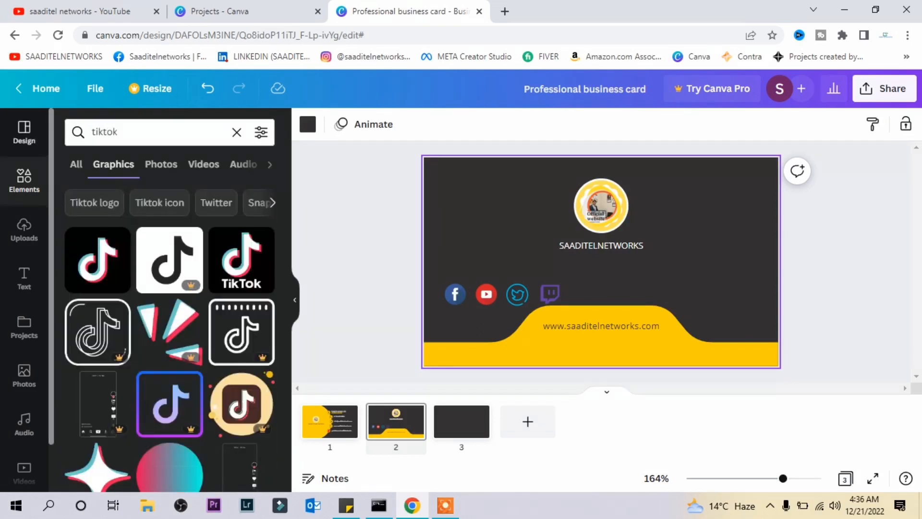
click(100, 264)
drag(685, 347, 569, 214)
- Look over the other TikTok graphics and shrink the TikTok logo on the card a little further
scroll(139, 307, down, 1)
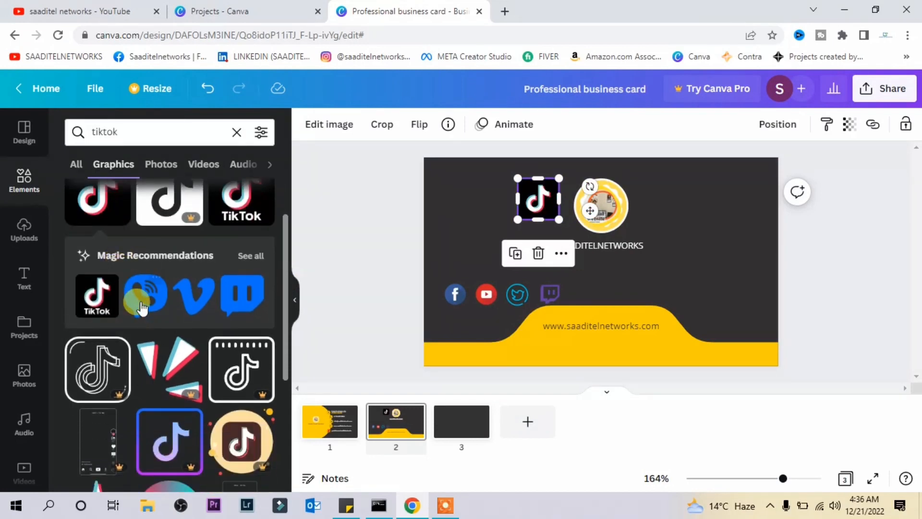
scroll(204, 304, down, 3)
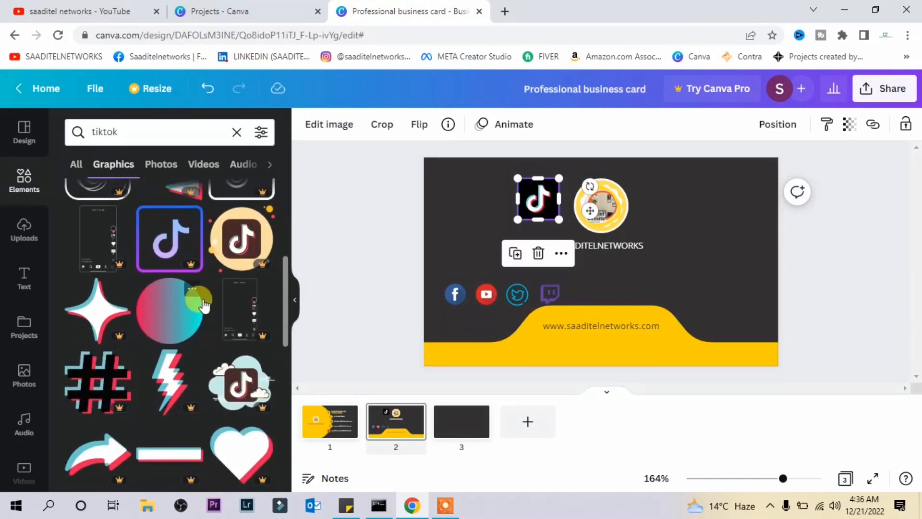
scroll(203, 304, down, 6)
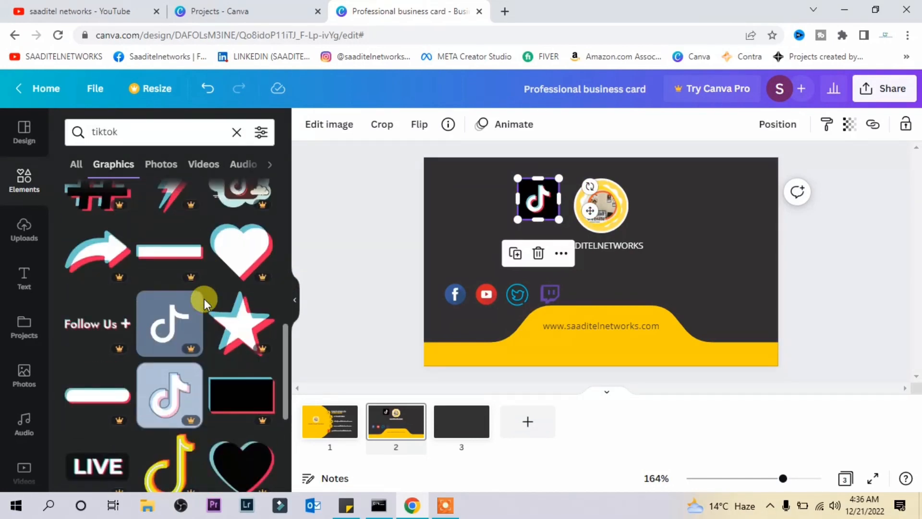
scroll(206, 301, down, 3)
scroll(206, 300, up, 15)
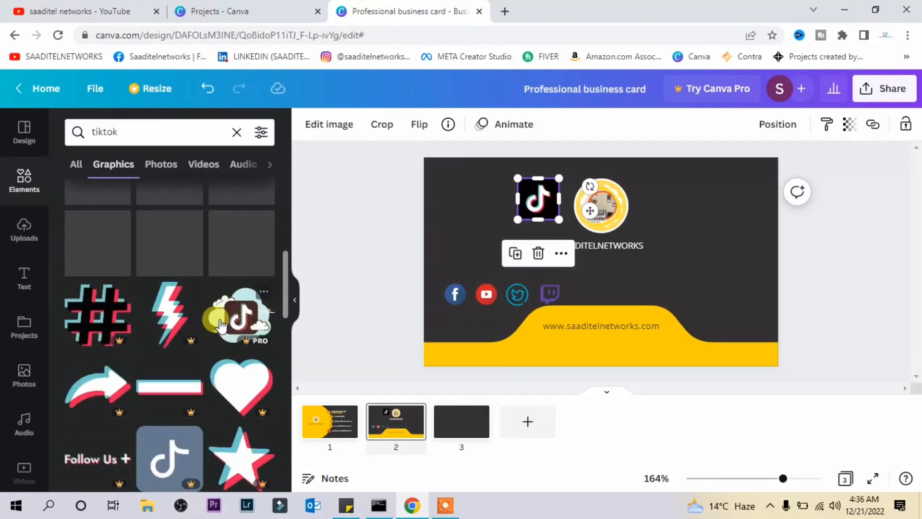
mouse_move(561, 222)
mouse_down()
mouse_move(548, 212)
mouse_move(556, 210)
mouse_up()
click(657, 219)
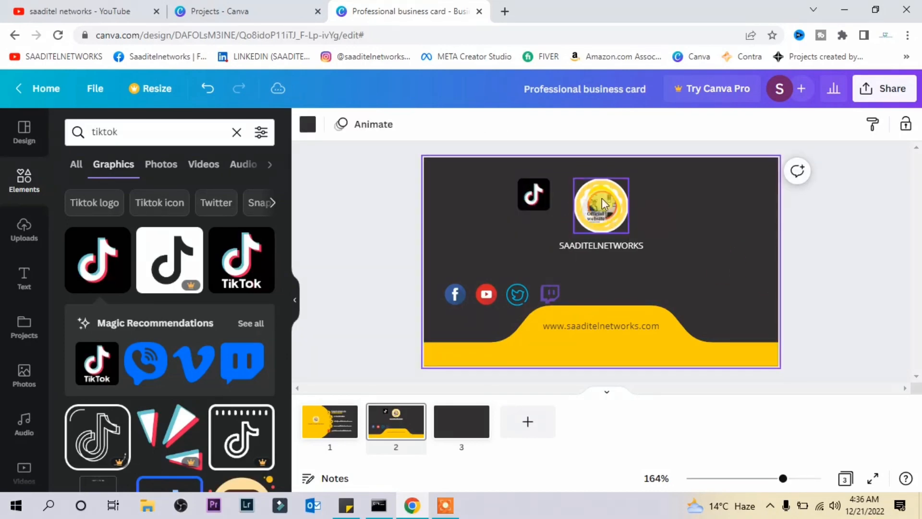
- Check the related suggestions and remaining TikTok graphics, clear the search and look through the general element categories
click(539, 192)
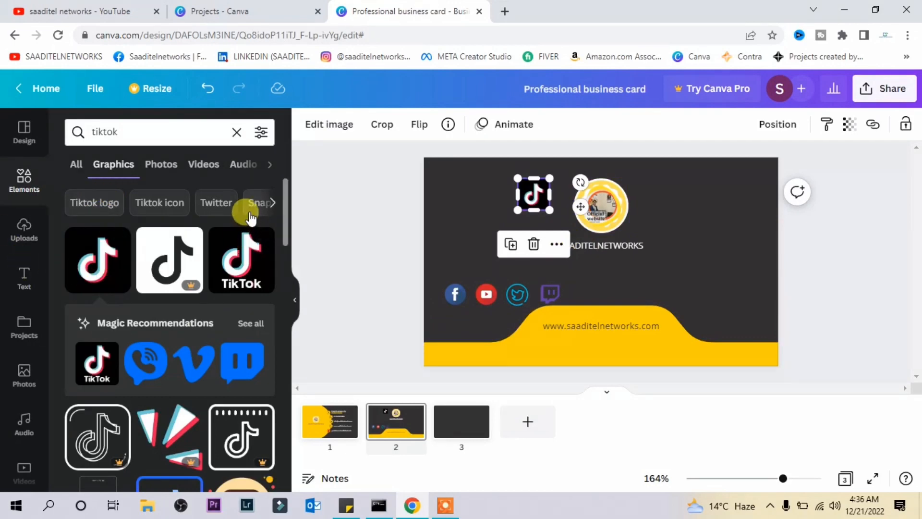
click(271, 204)
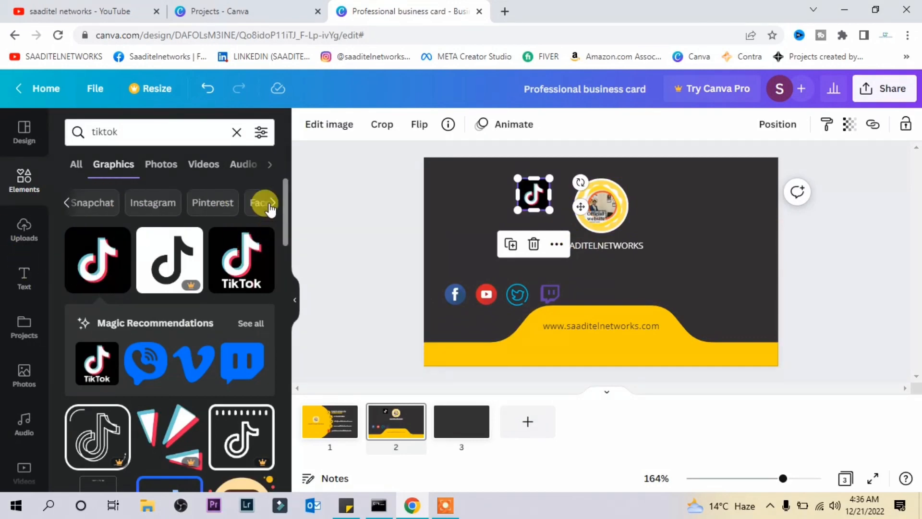
click(65, 204)
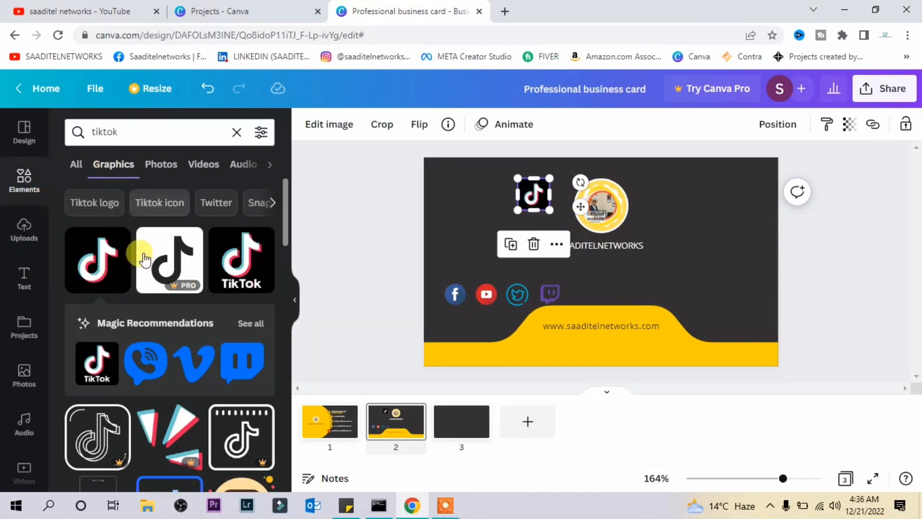
scroll(164, 268, down, 5)
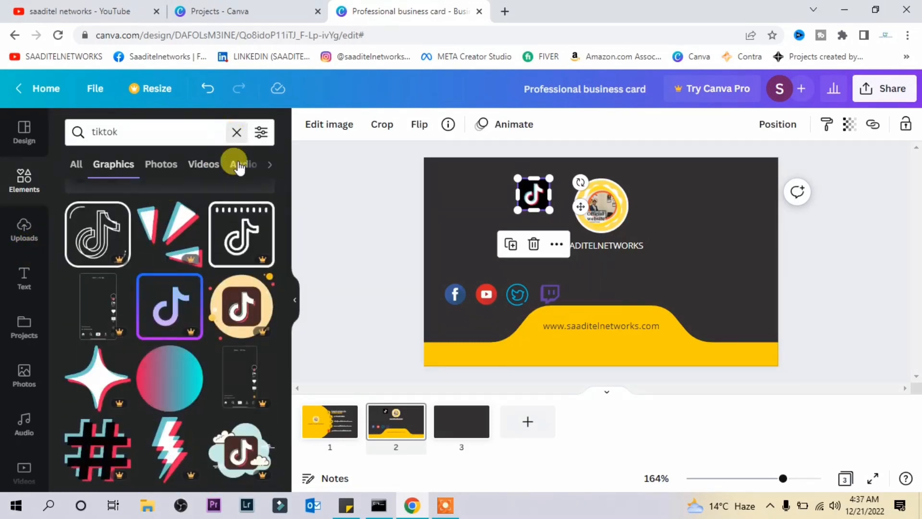
click(236, 132)
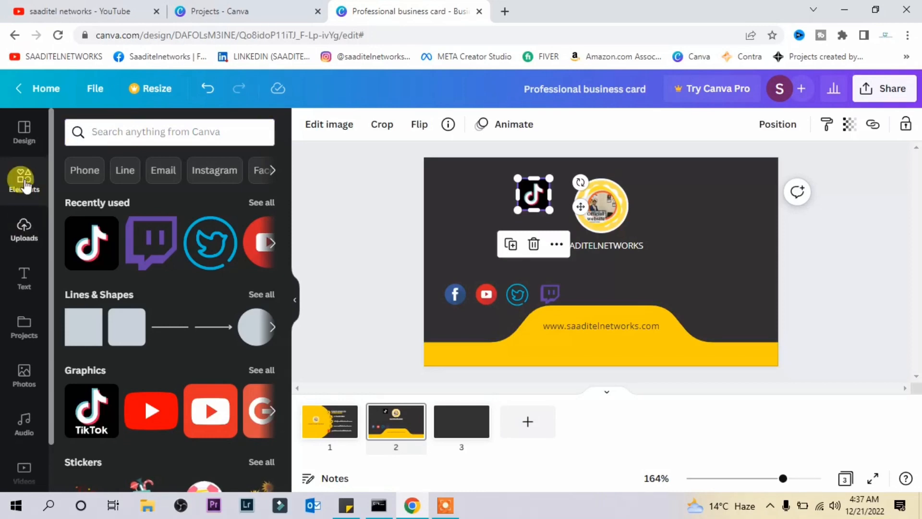
click(24, 131)
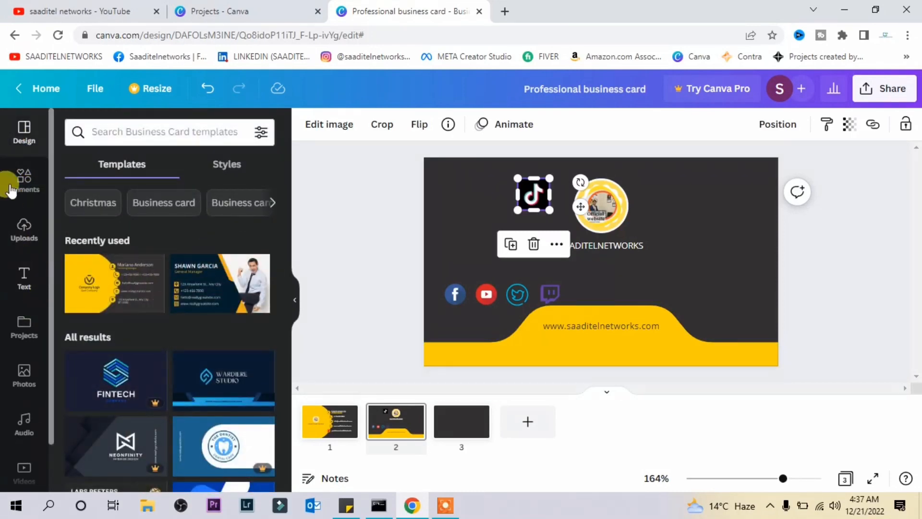
click(23, 182)
scroll(212, 274, down, 15)
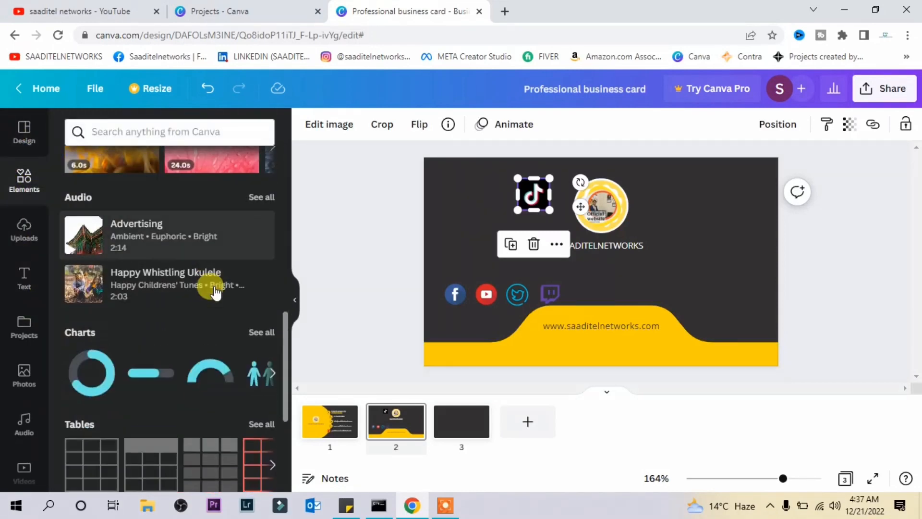
scroll(215, 301, down, 3)
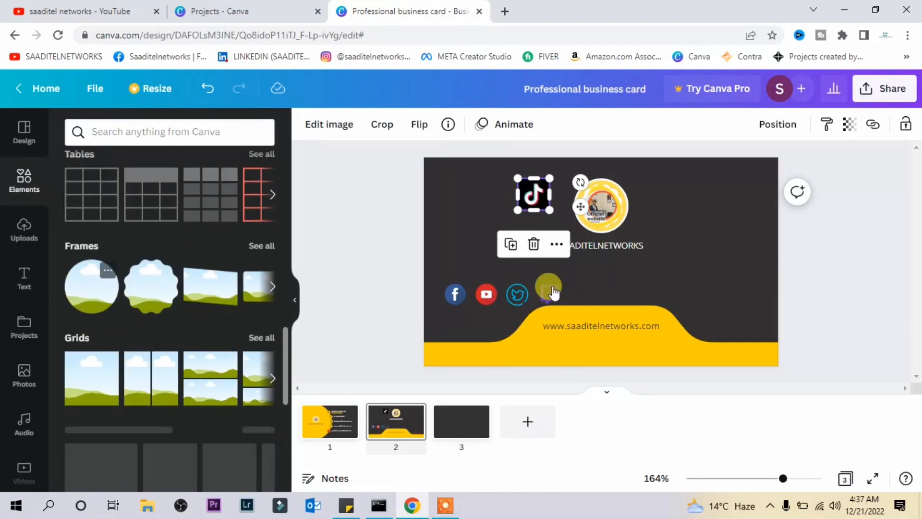
- Move the TikTok icon into the social icon row, directly after the Twitch icon
drag(523, 189, 601, 308)
click(634, 282)
click(644, 301)
click(595, 291)
click(664, 284)
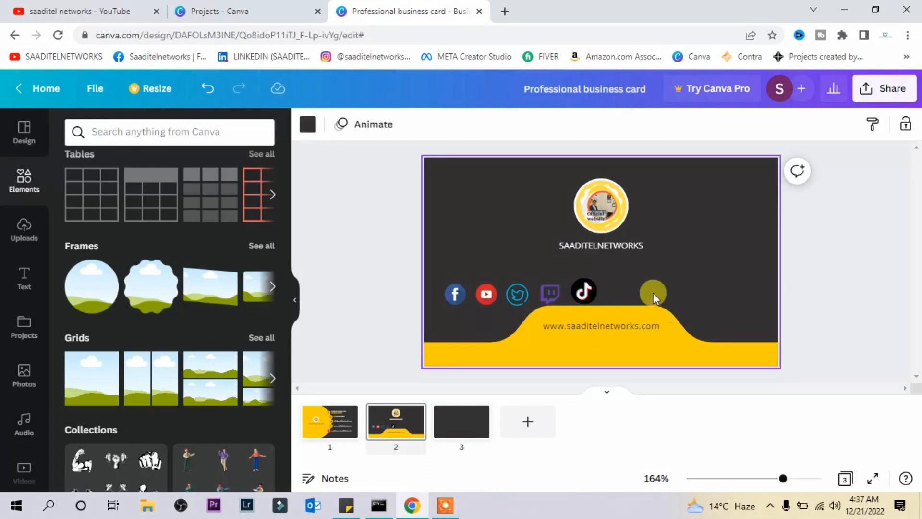
- Shrink the TikTok icon slightly to match the other social icons and nudge it closer to the Twitch icon
click(587, 291)
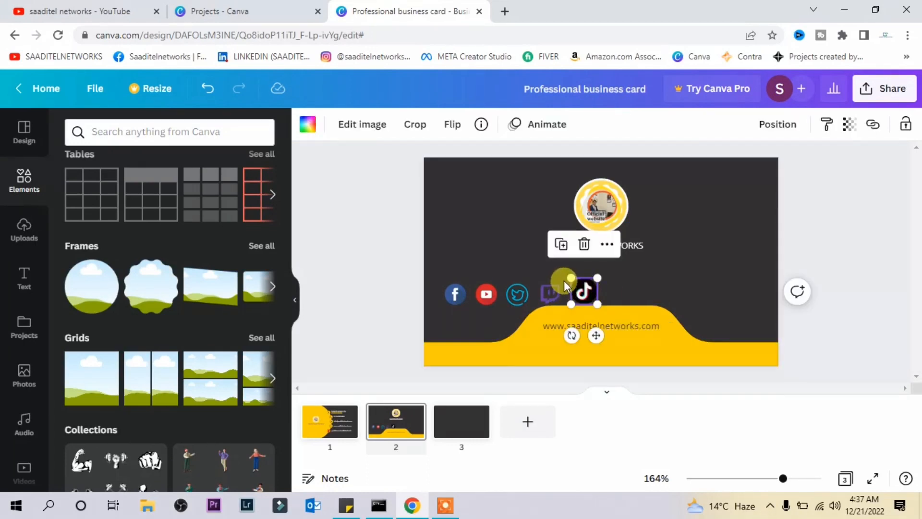
drag(572, 281, 575, 283)
click(676, 284)
click(581, 292)
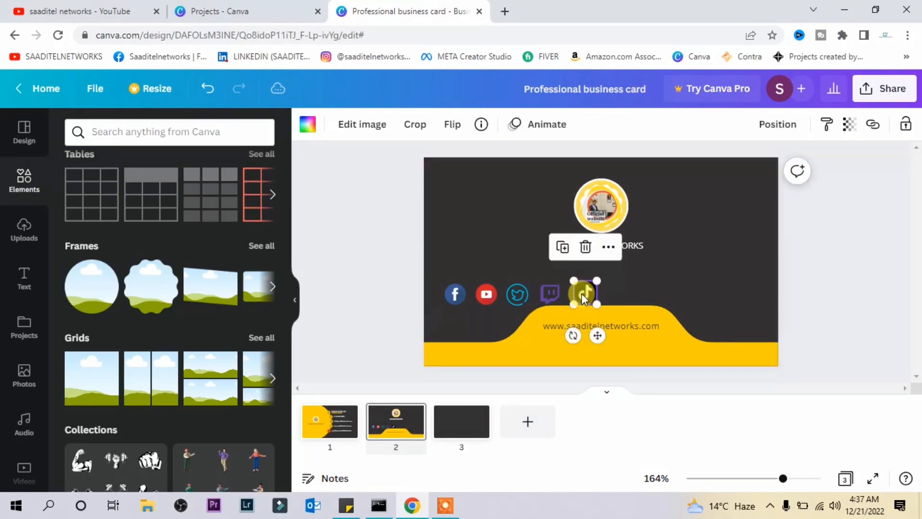
drag(579, 293, 579, 293)
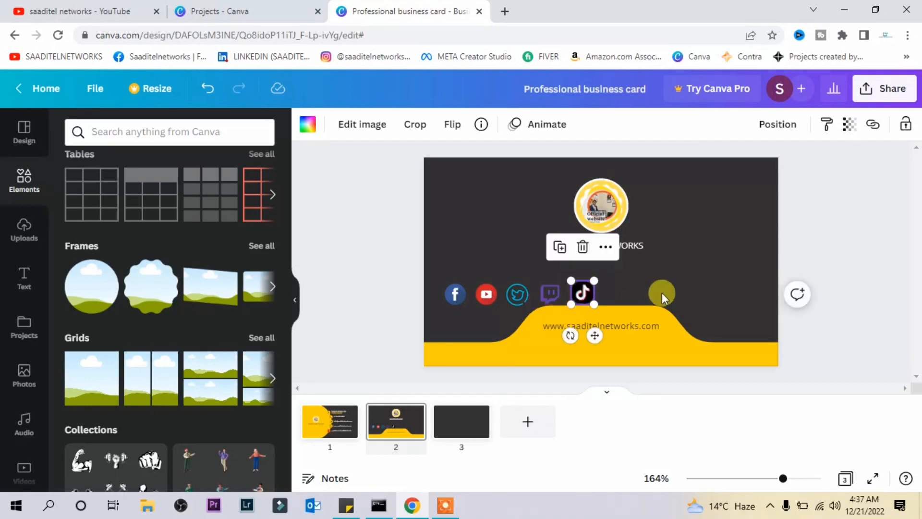
click(641, 303)
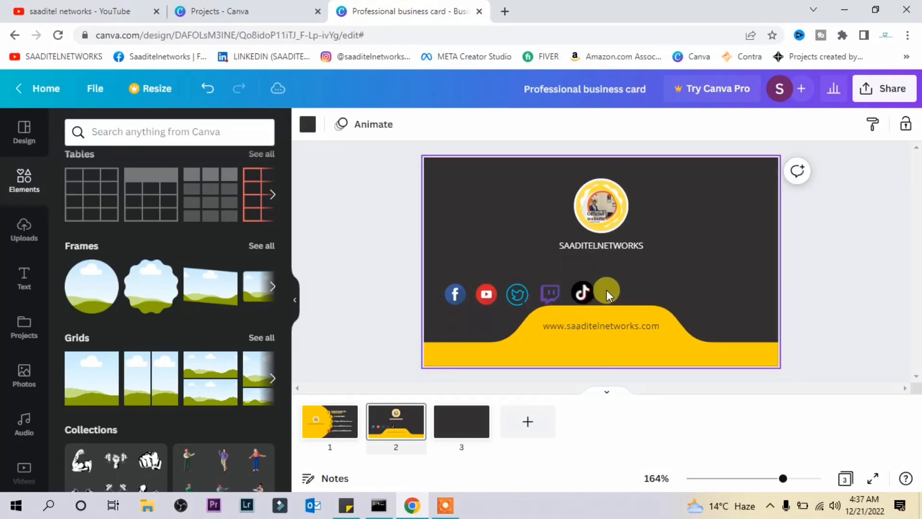
- Copy ".saaditelnetworks." from the website address, paste it as a new text box and place it after the TikTok icon
click(586, 325)
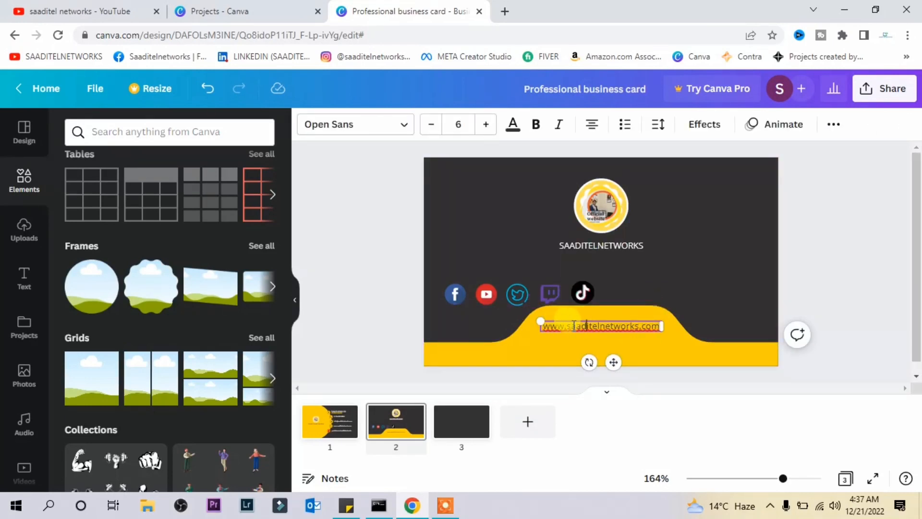
drag(567, 327, 645, 327)
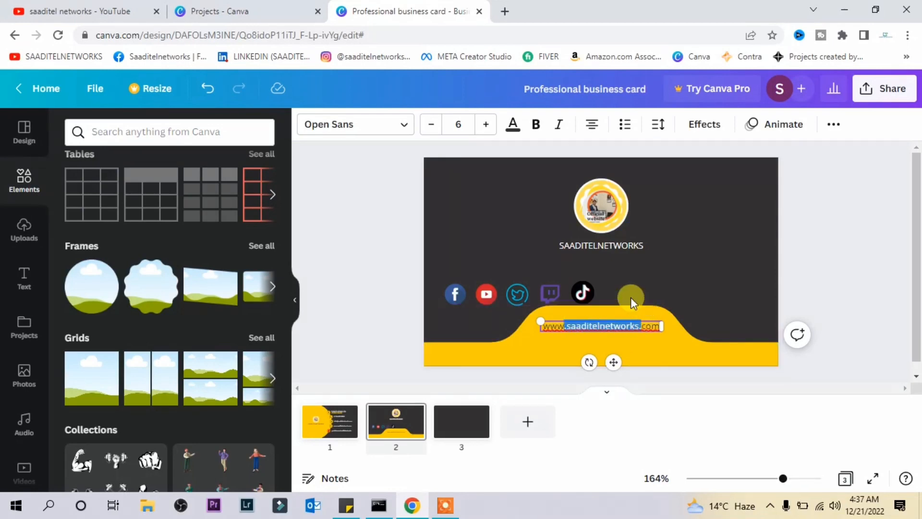
click(619, 294)
text(.saaditelnetworks.)
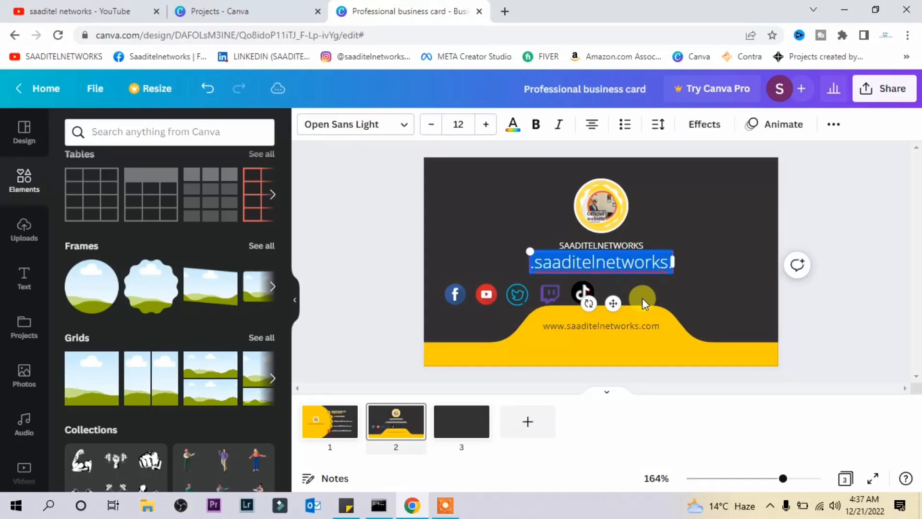
click(693, 274)
drag(600, 257, 675, 287)
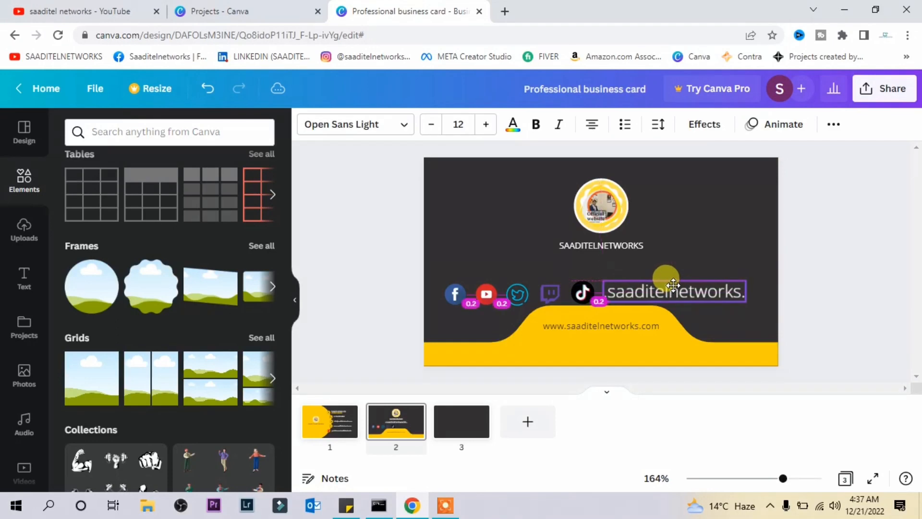
- Delete the text in the box beside the TikTok icon and undo the deletion
double_click(609, 292)
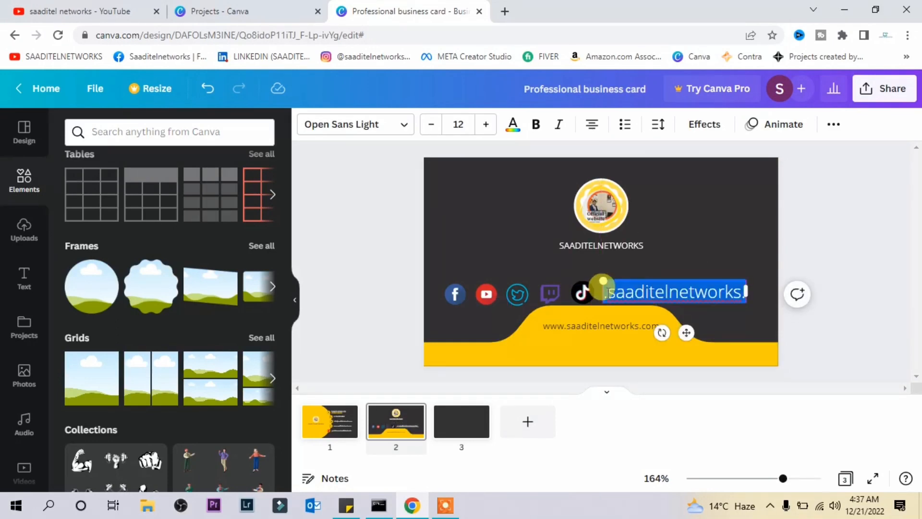
key(BackSpace)
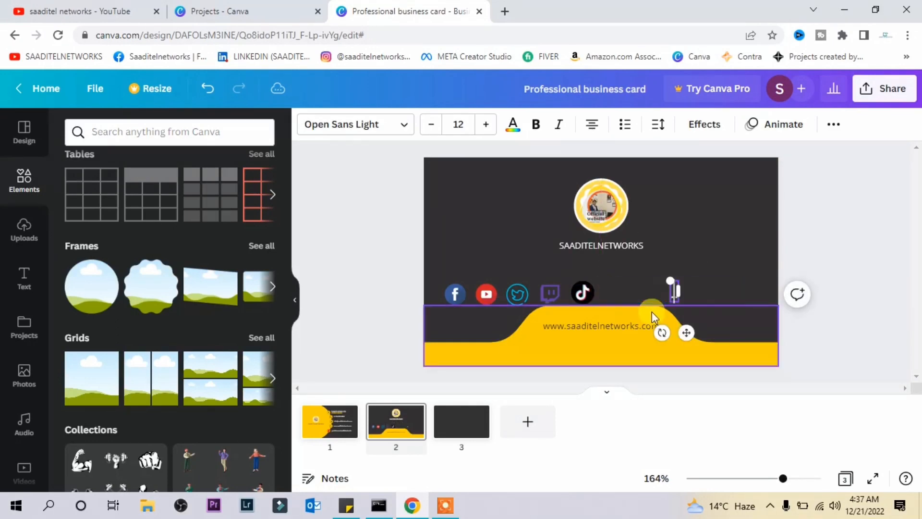
key(ctrl+z)
key(ctrl+z)
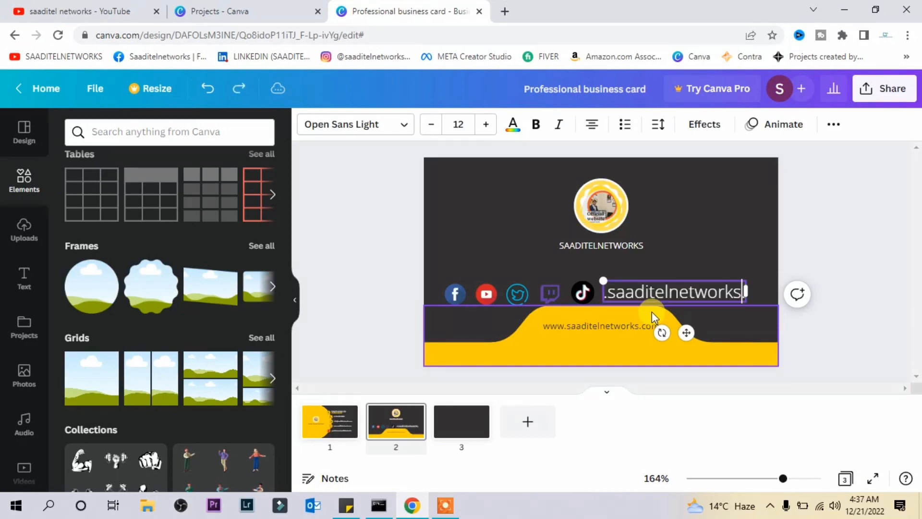
- Remove the ".saaditelnetworks." text box and paste a copy of the company name "SAADITELNETWORKS" as a new text box
key(ctrl+z)
click(635, 281)
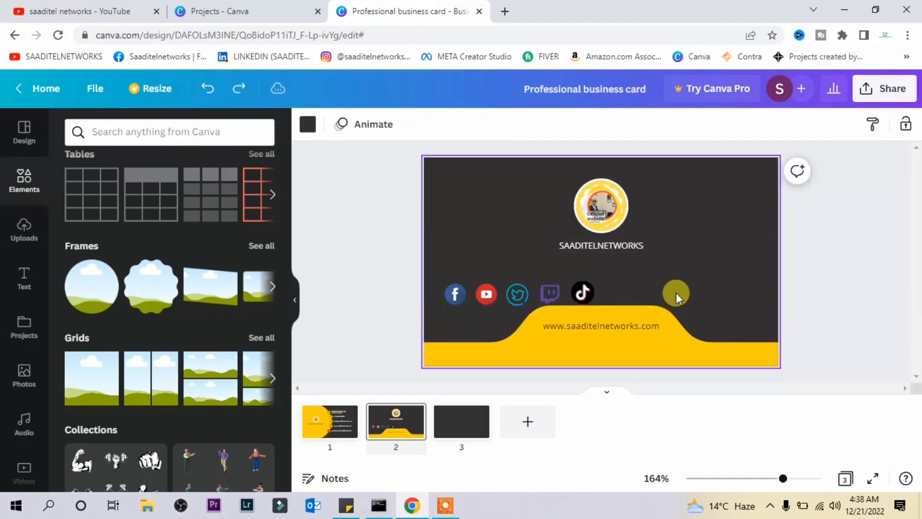
click(624, 252)
double_click(624, 248)
key(ctrl+c)
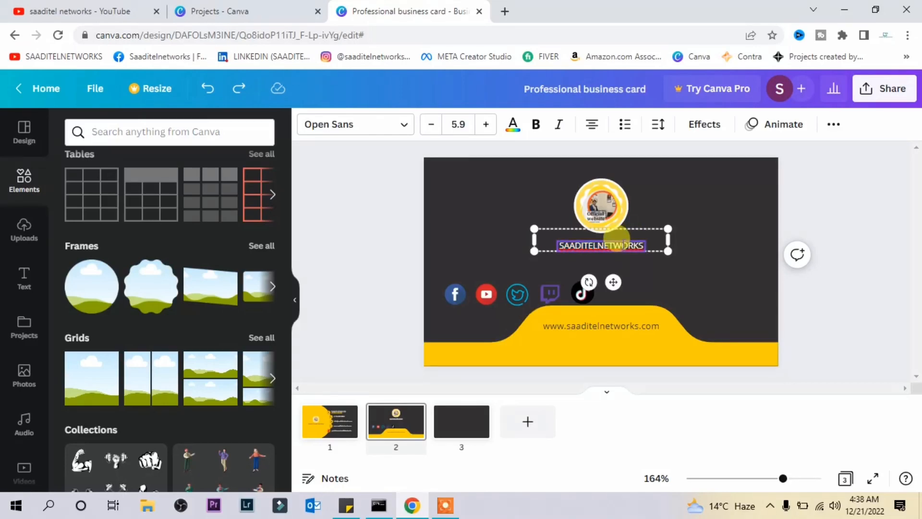
click(630, 293)
key(ctrl+v)
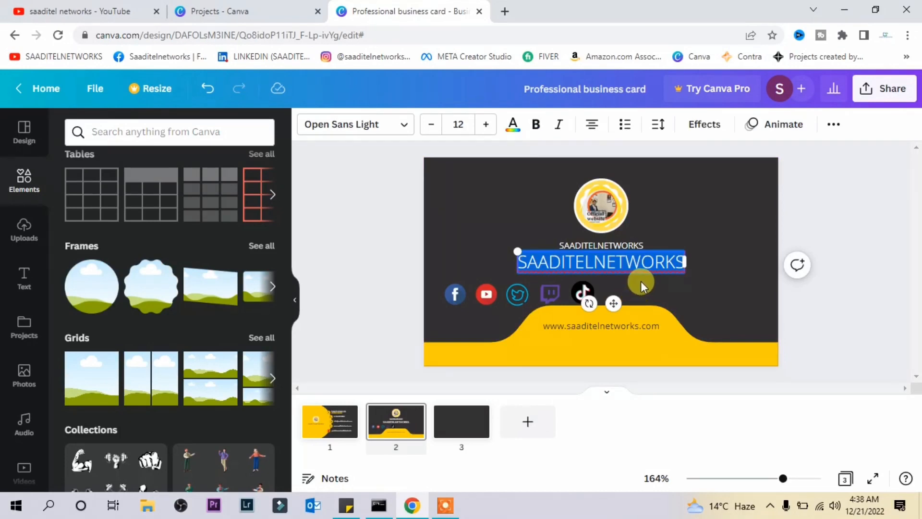
- Move the pasted "SAADITELNETWORKS" text into the social icon row, directly after the TikTok icon
click(643, 280)
drag(598, 273, 683, 291)
click(712, 316)
click(706, 290)
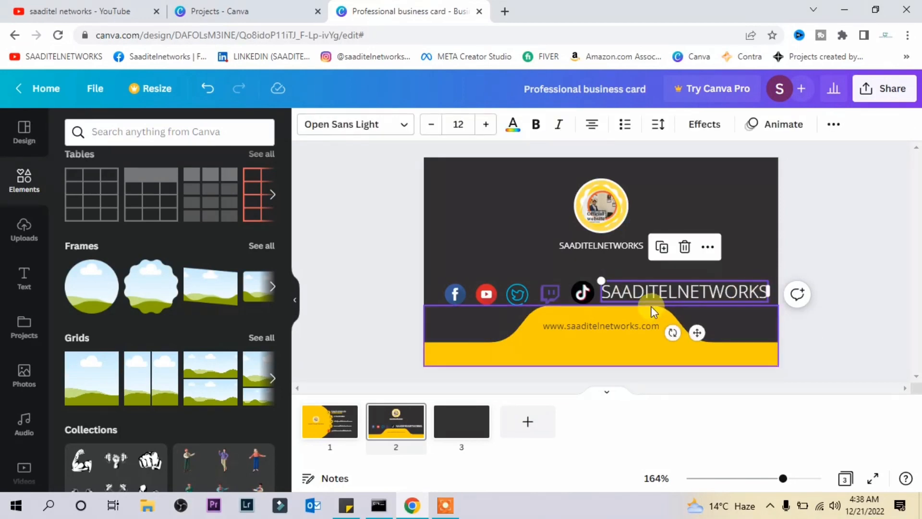
- Shrink the account handle beside the TikTok icon to font size 10.3 and move it back close to the icon
drag(601, 280, 623, 283)
click(761, 317)
drag(735, 294, 711, 289)
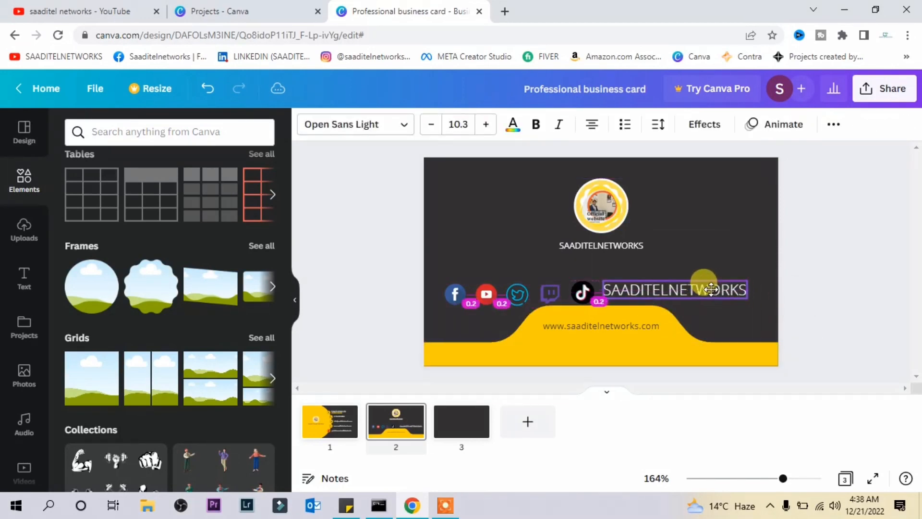
click(728, 312)
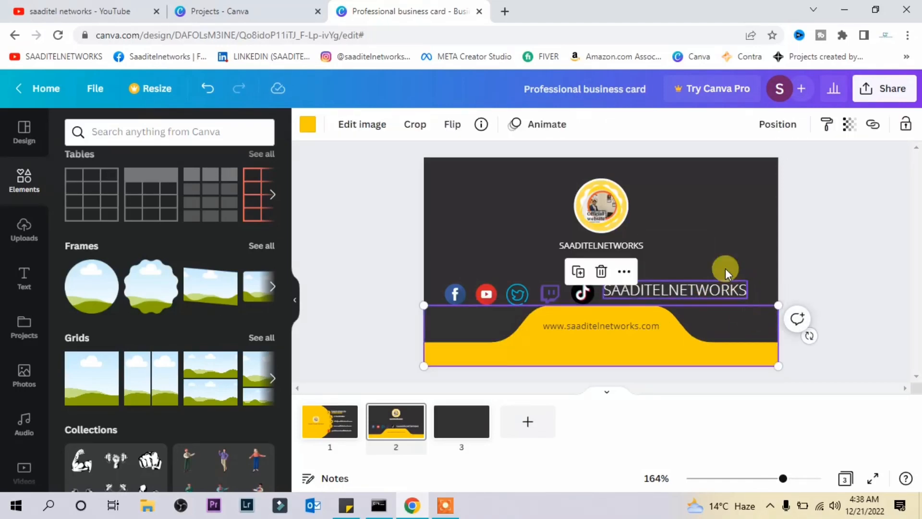
click(744, 241)
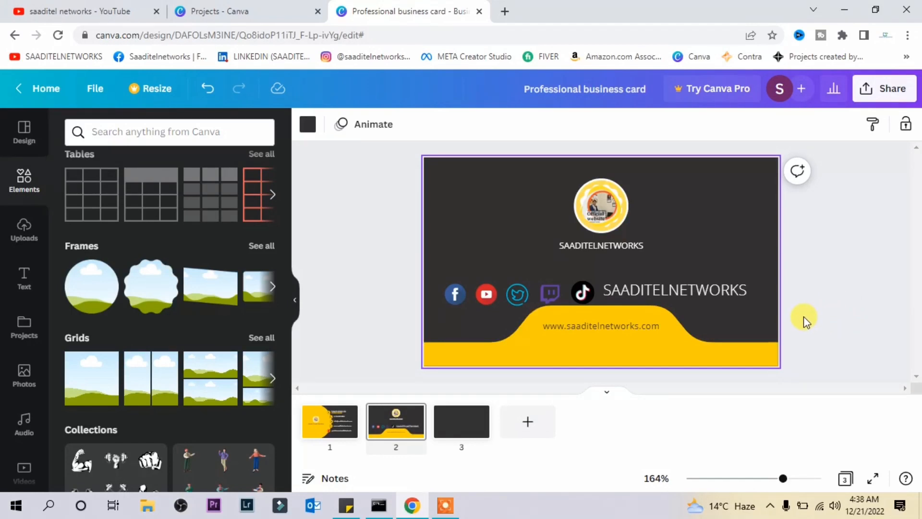
click(308, 419)
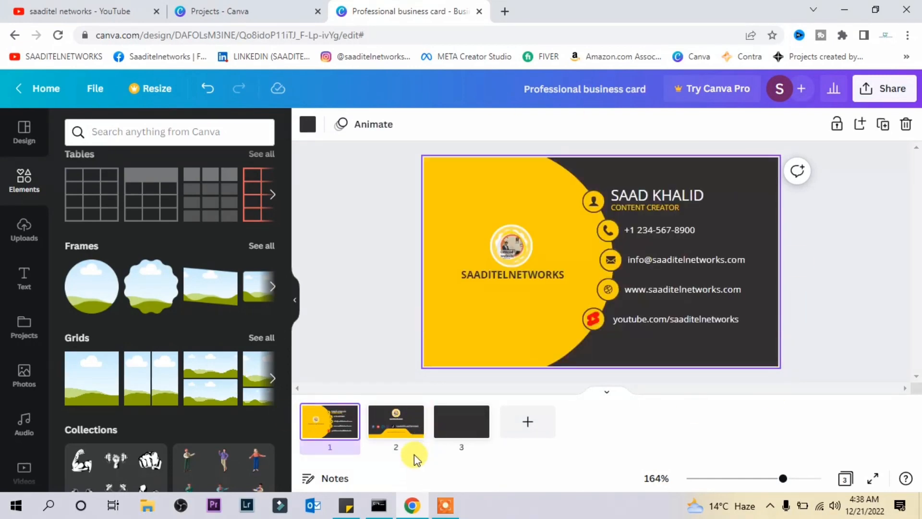
click(389, 434)
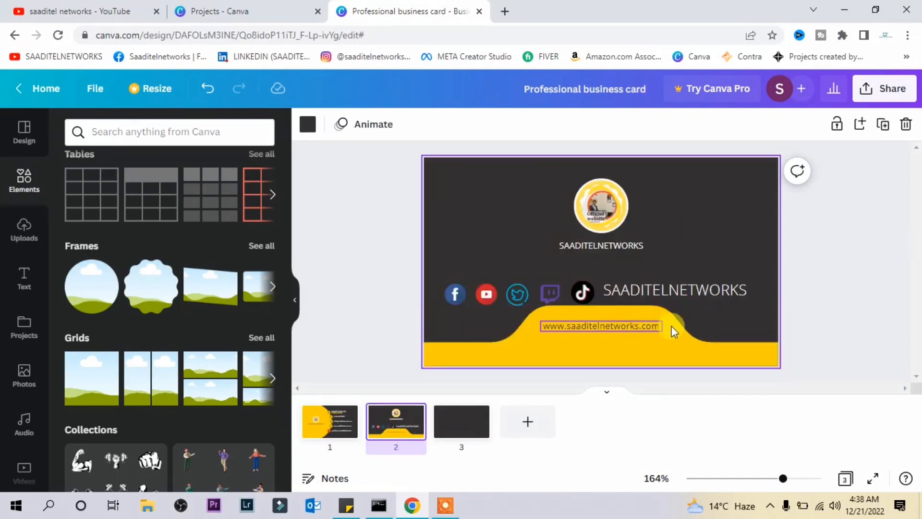
click(896, 281)
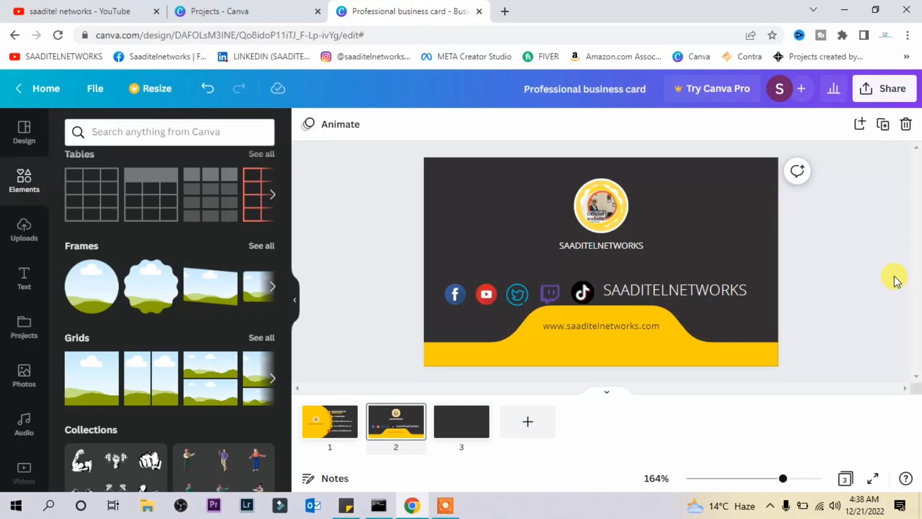
click(770, 504)
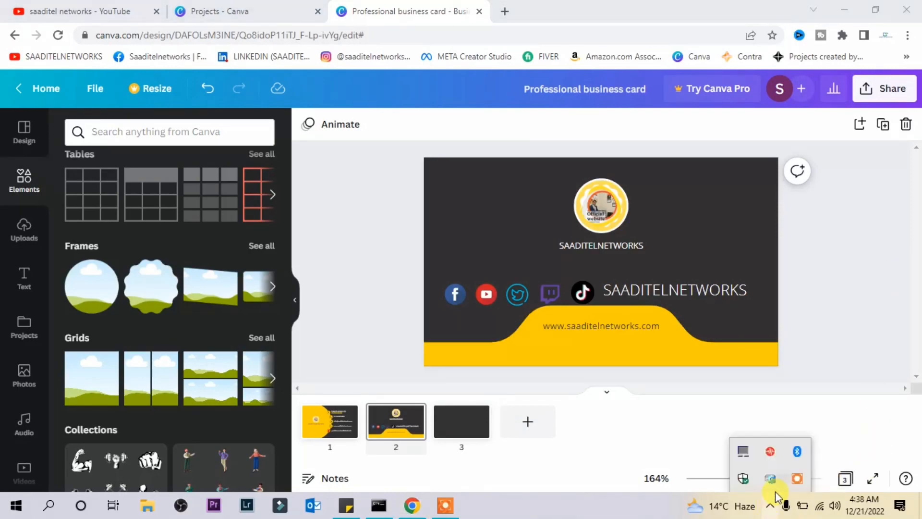